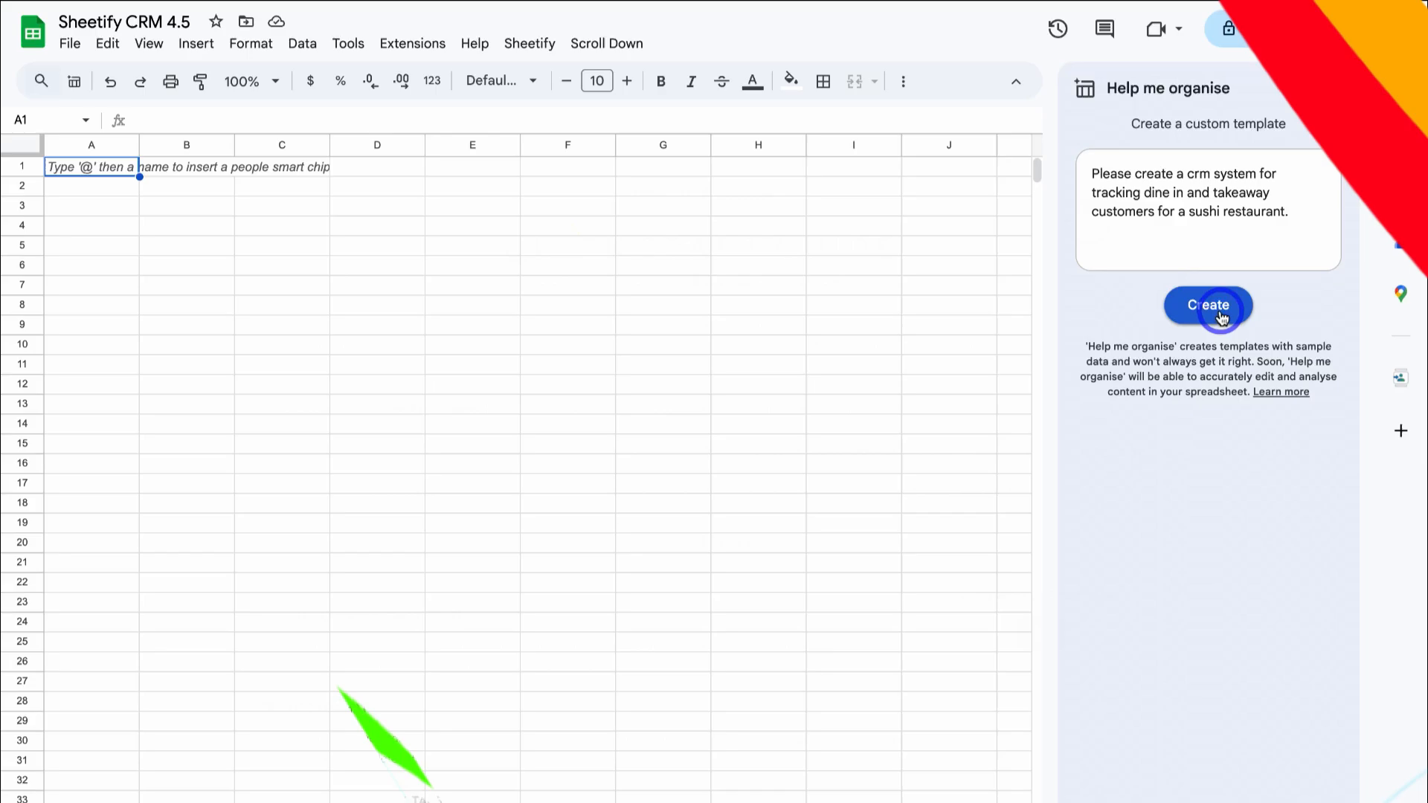
Generate the custom template for a sushi restaurant CRM tracking dine-in and takeaway customers, and look across its columns
left_click(1218, 306)
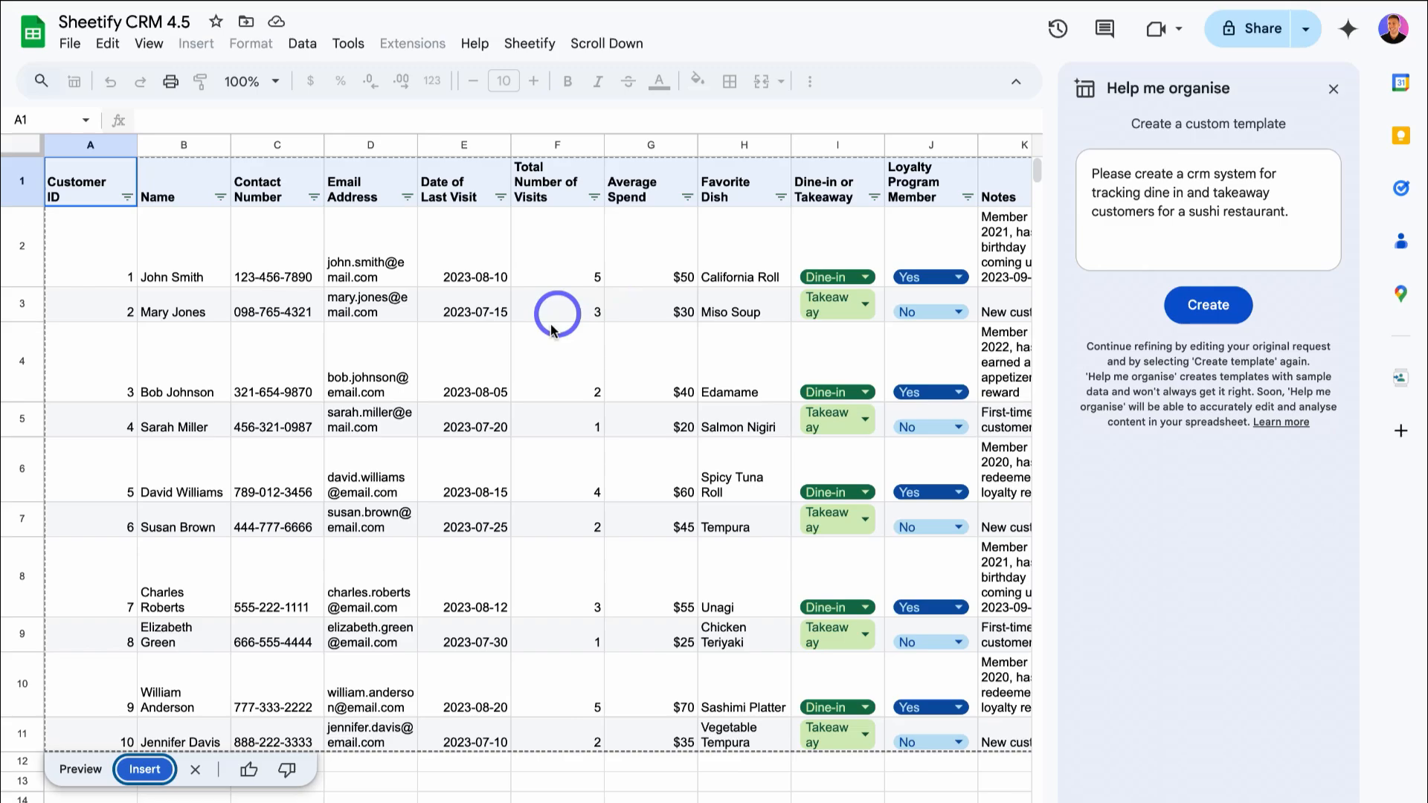
scroll(707, 334, "right", 3)
scroll(707, 346, "left", 3)
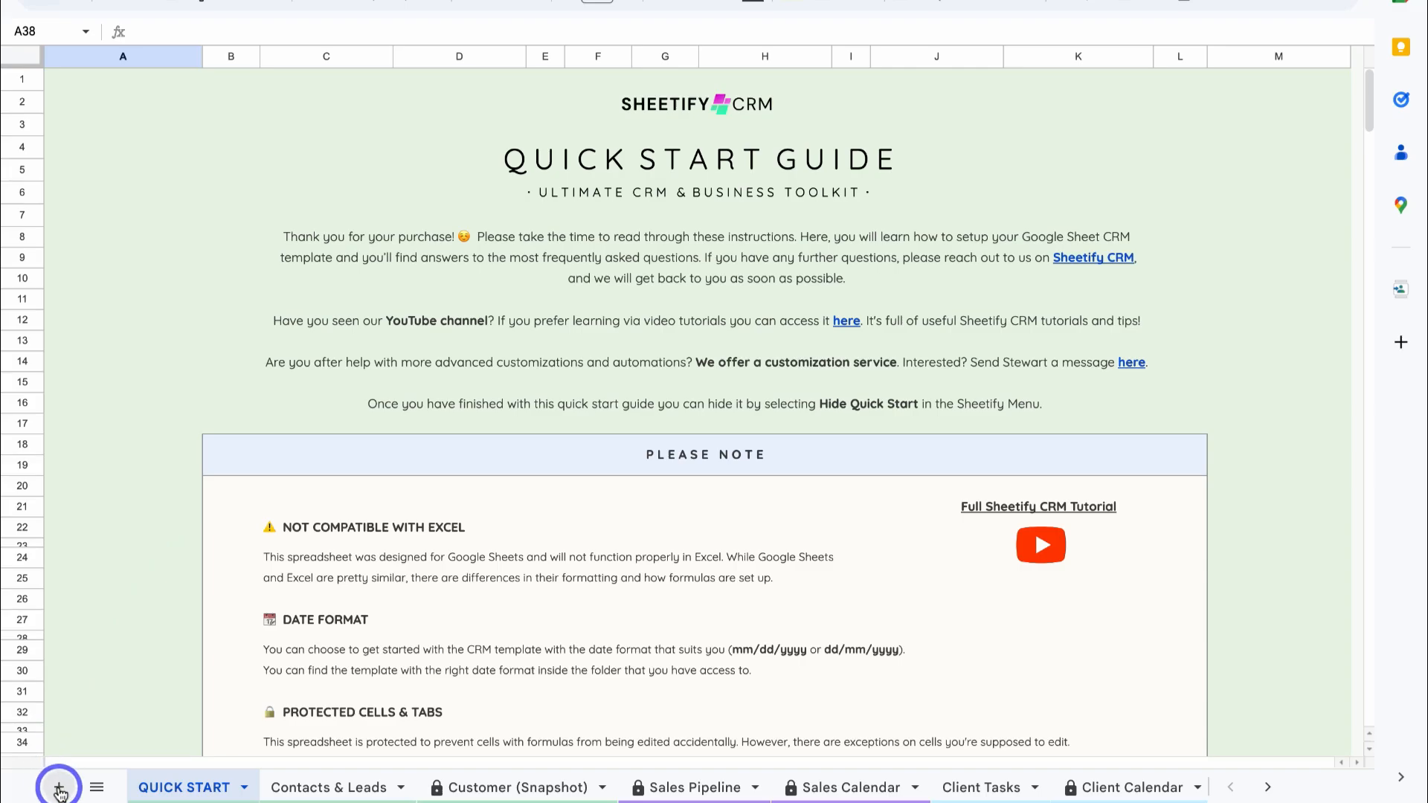
Add a new sheet to the spreadsheet and rename it "Inventory Sheet"
left_click(58, 786)
left_click(336, 786)
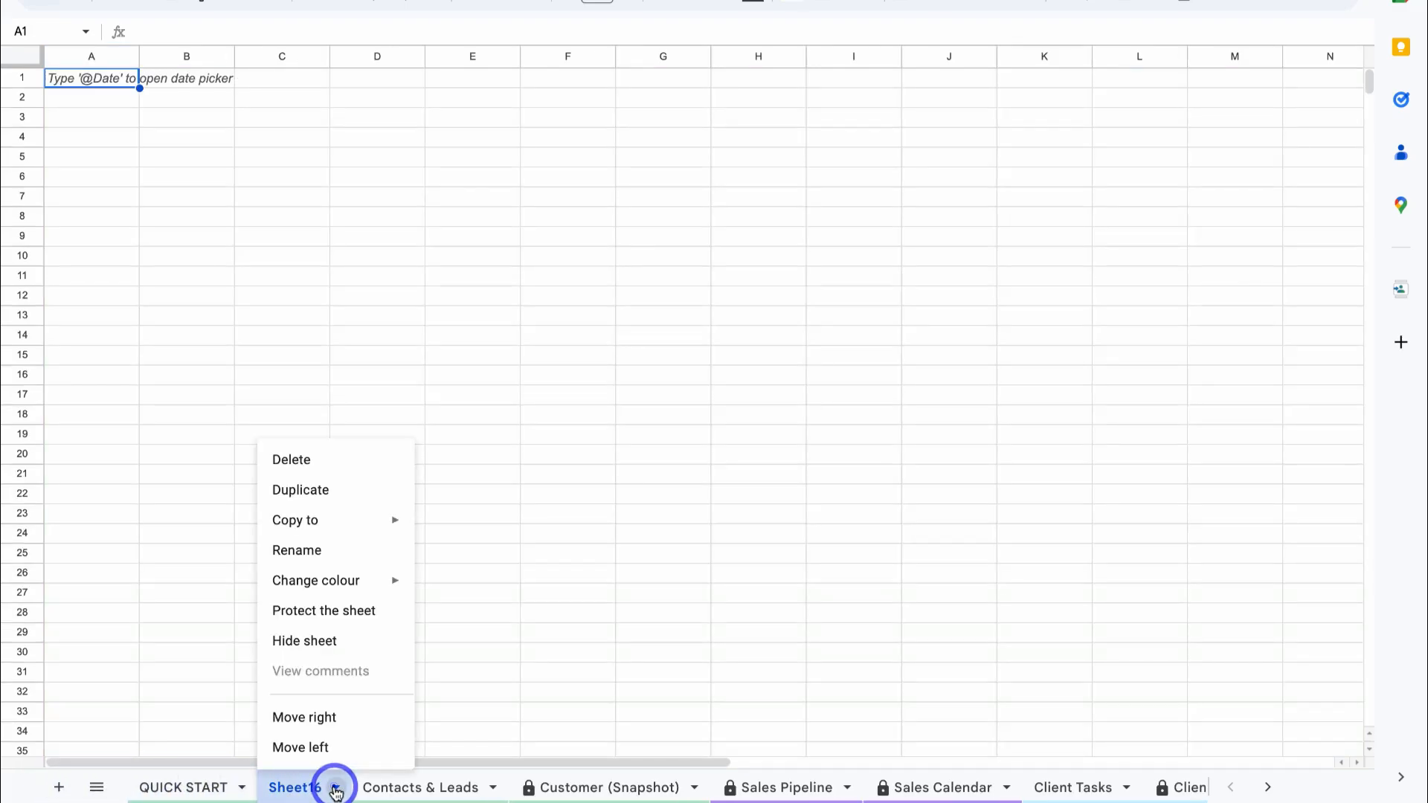
left_click(356, 553)
type("Inventory Sheet")
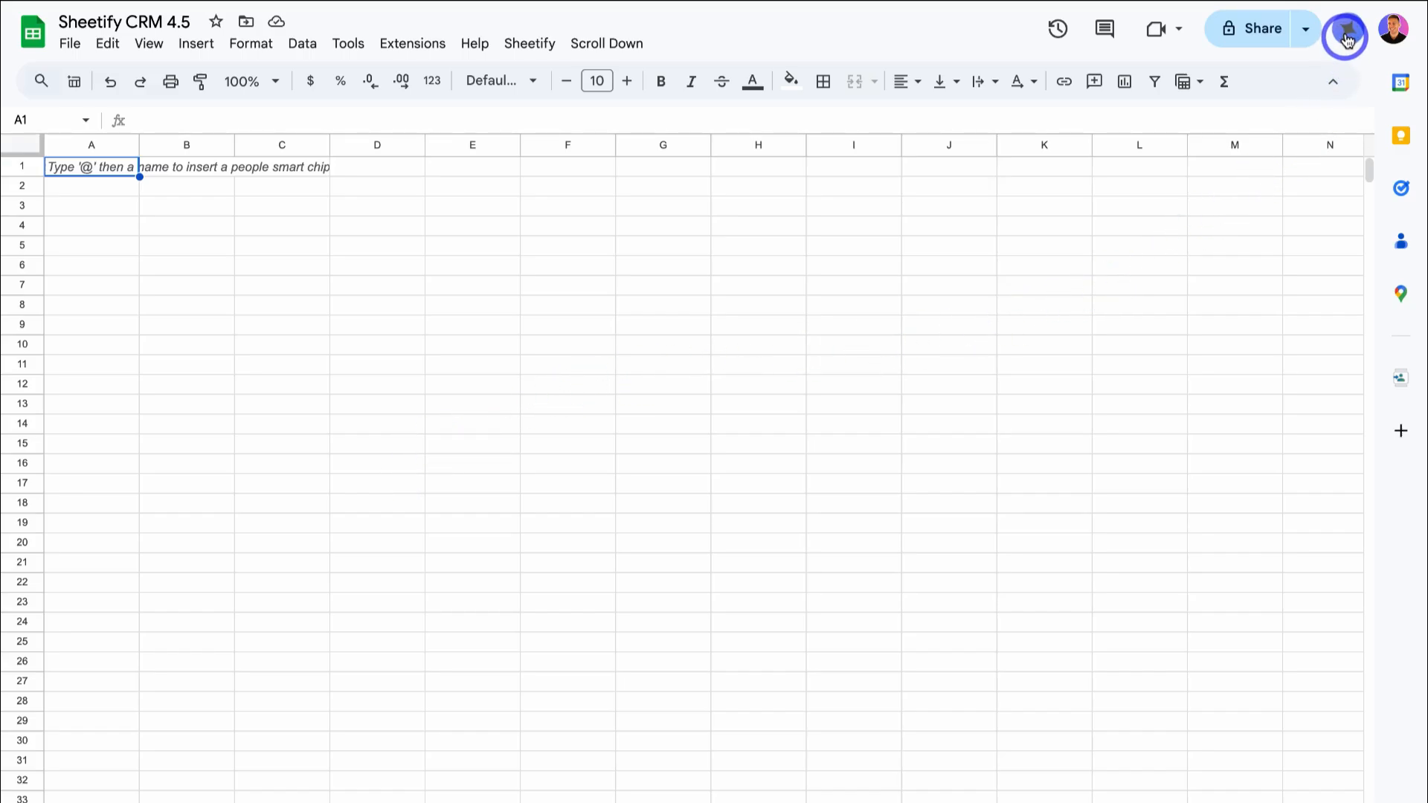
Ask Gemini to create an inventory management table for a sushi restaurant and look through all the columns of its preview
left_click(1347, 29)
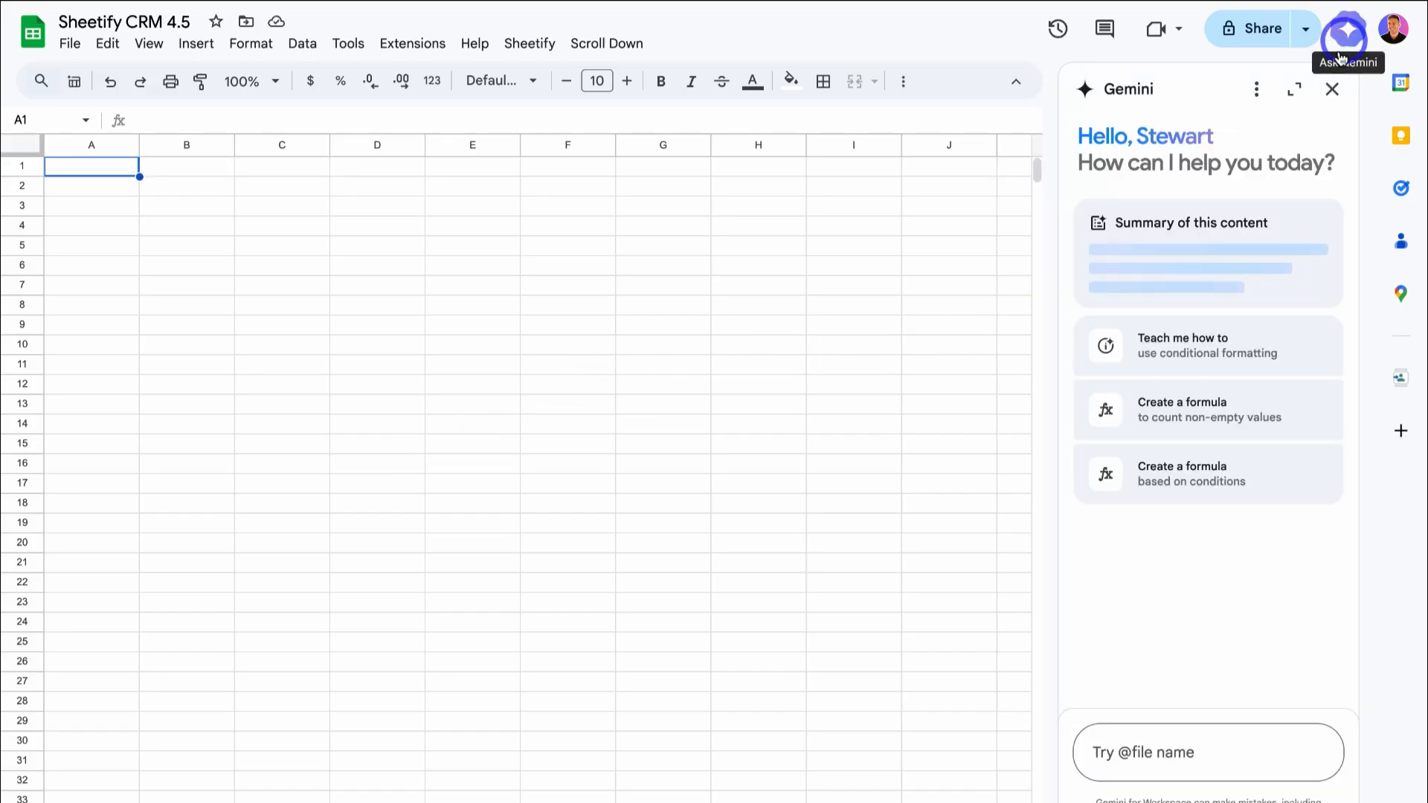
left_click(1148, 753)
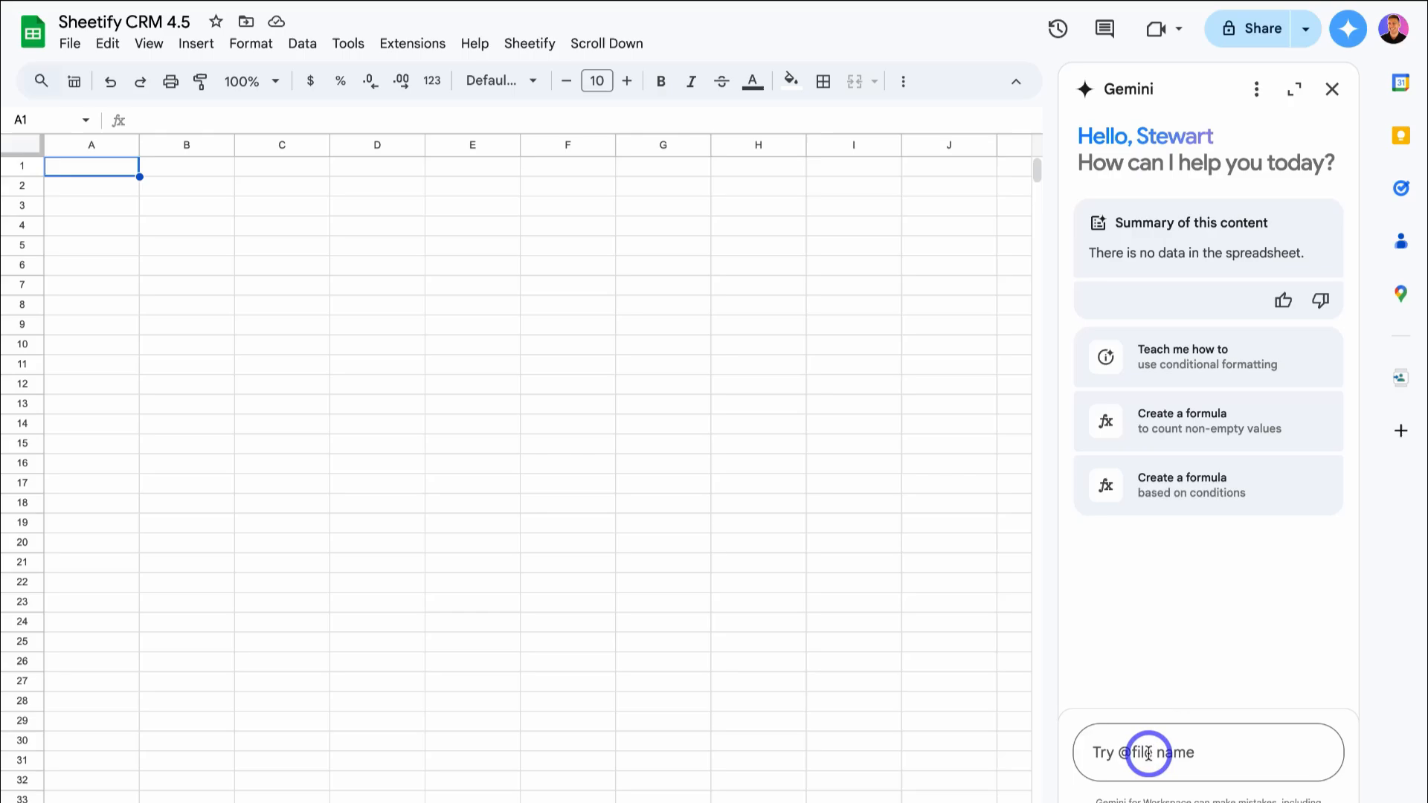
type("Please create a inventory management table for a sushi restaurant")
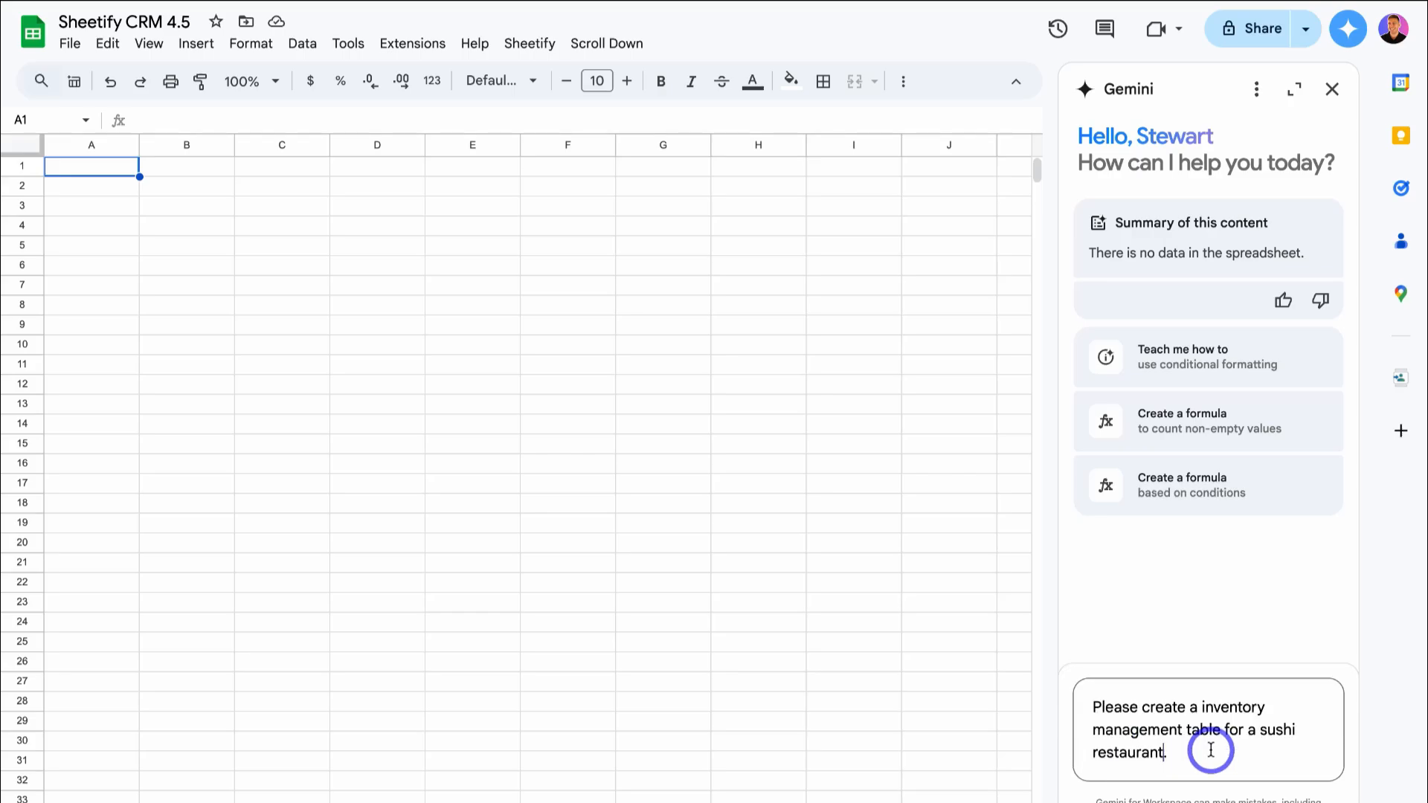
key("Return")
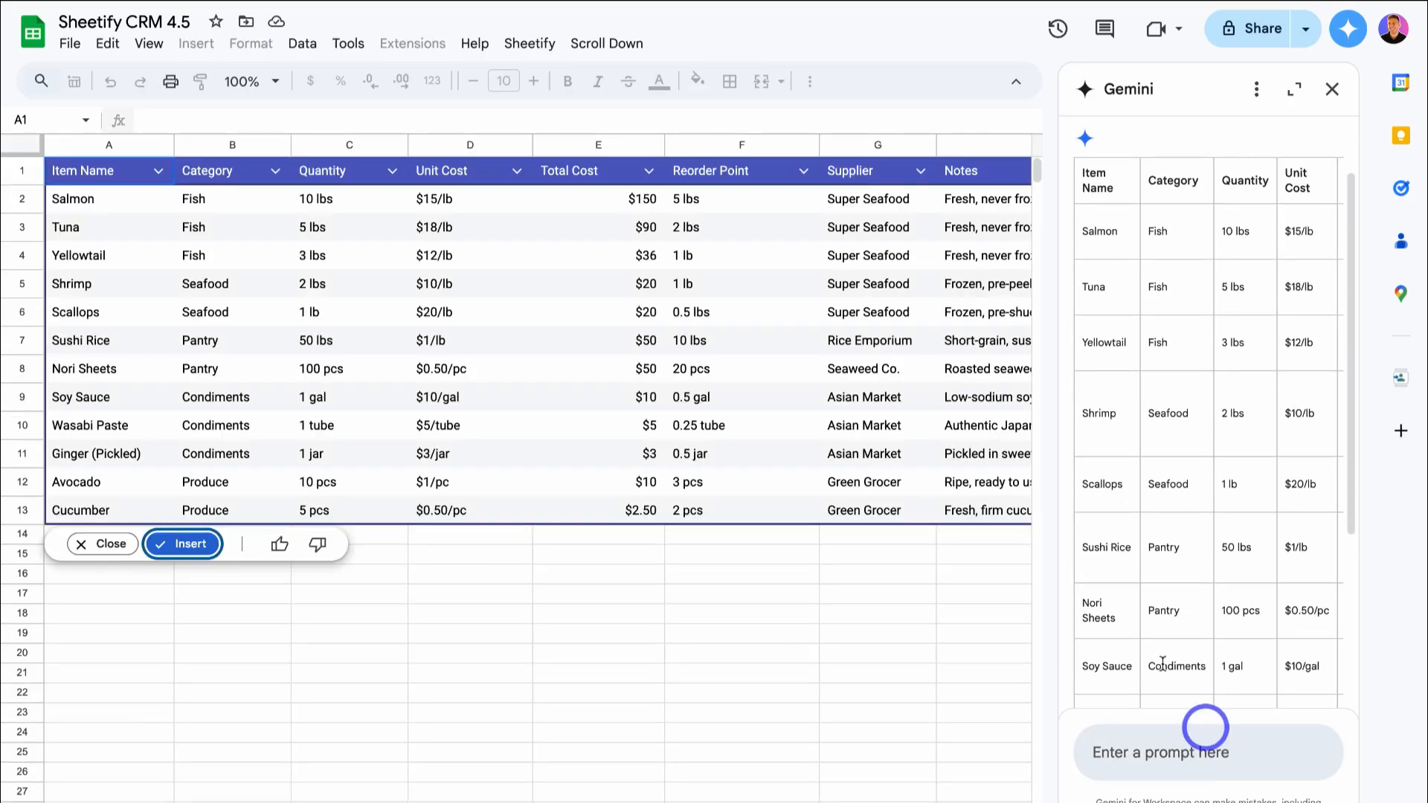
scroll(777, 487, "right", 5)
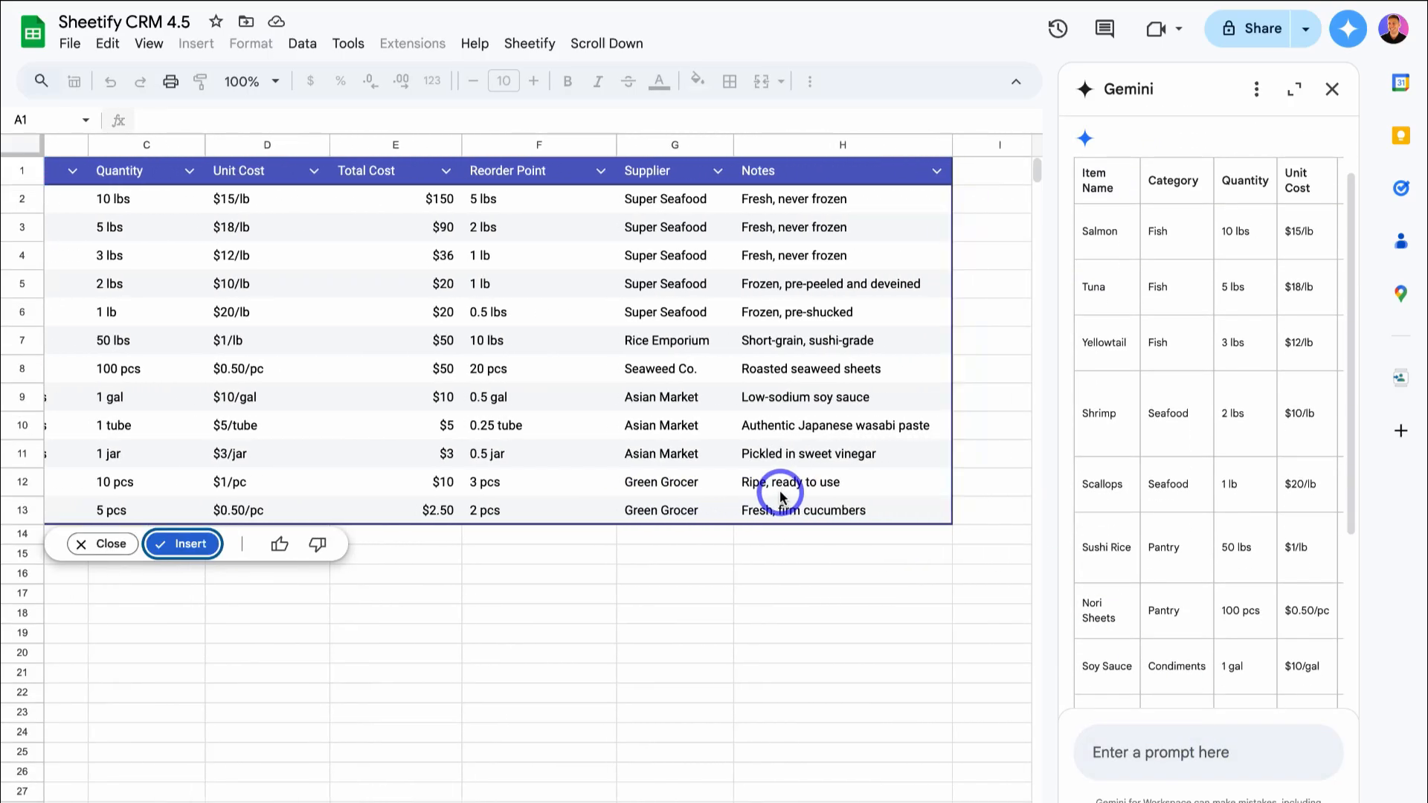
scroll(778, 490, "left", 5)
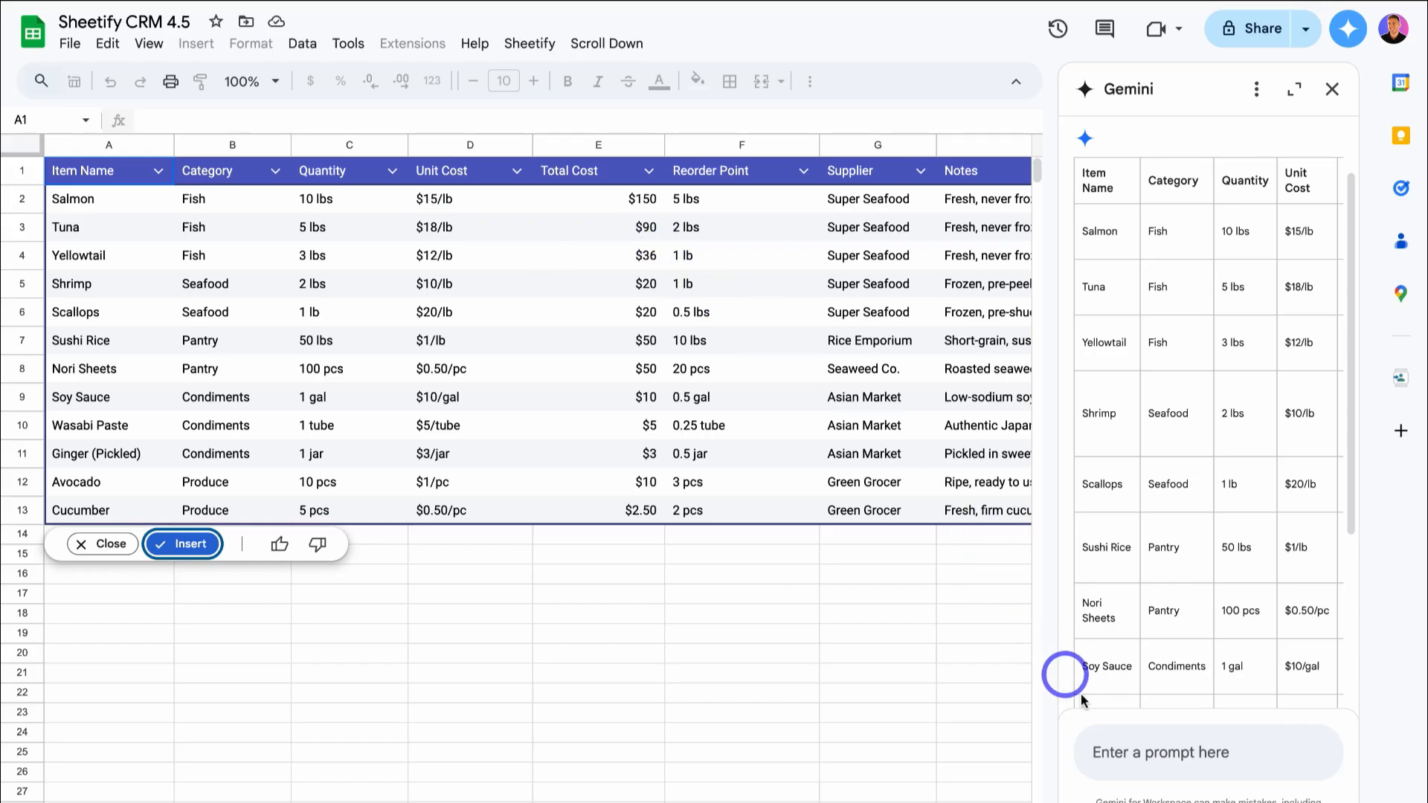
Have Gemini change the currency of the generated inventory table to euros and check the revised columns
left_click(1134, 751)
type("Please change the currency to euros")
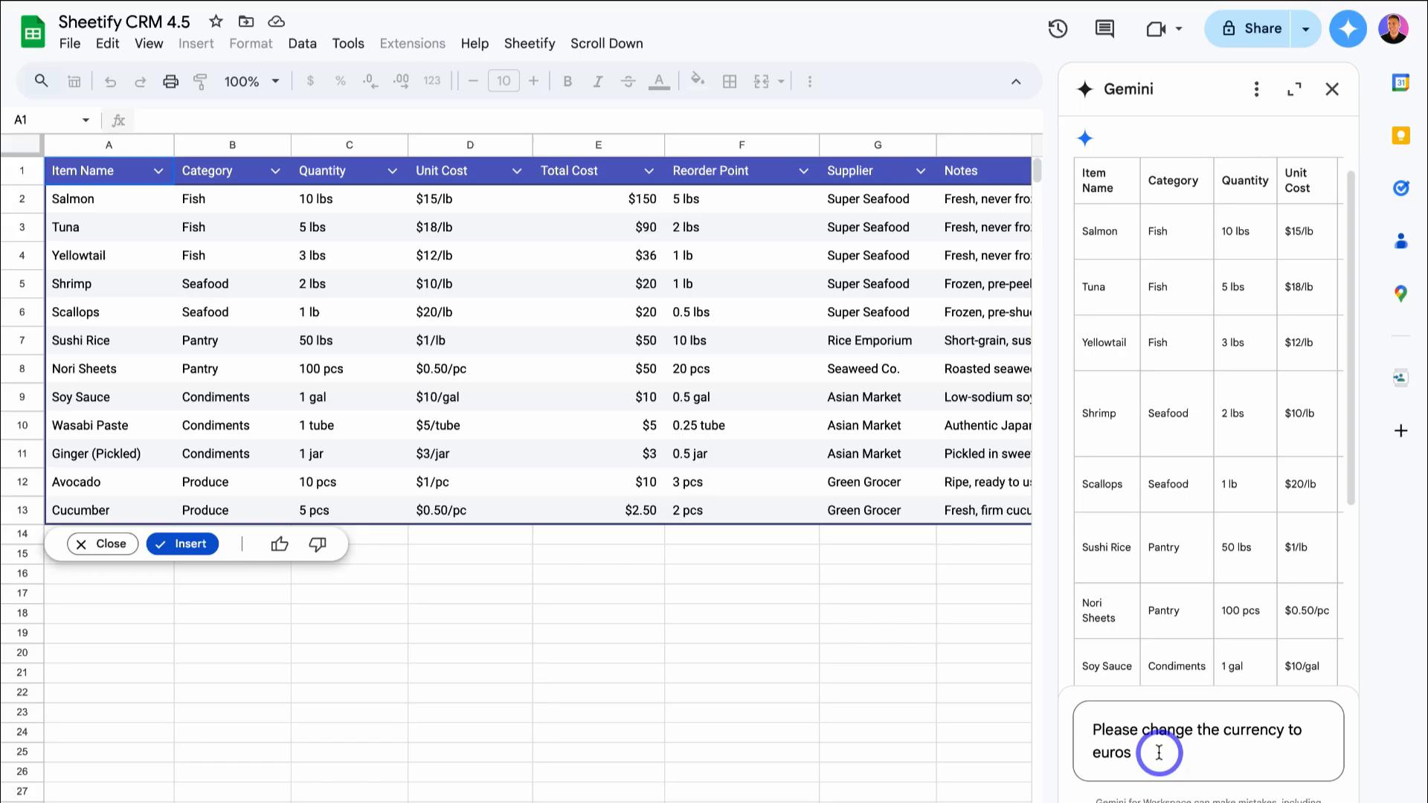
key("Return")
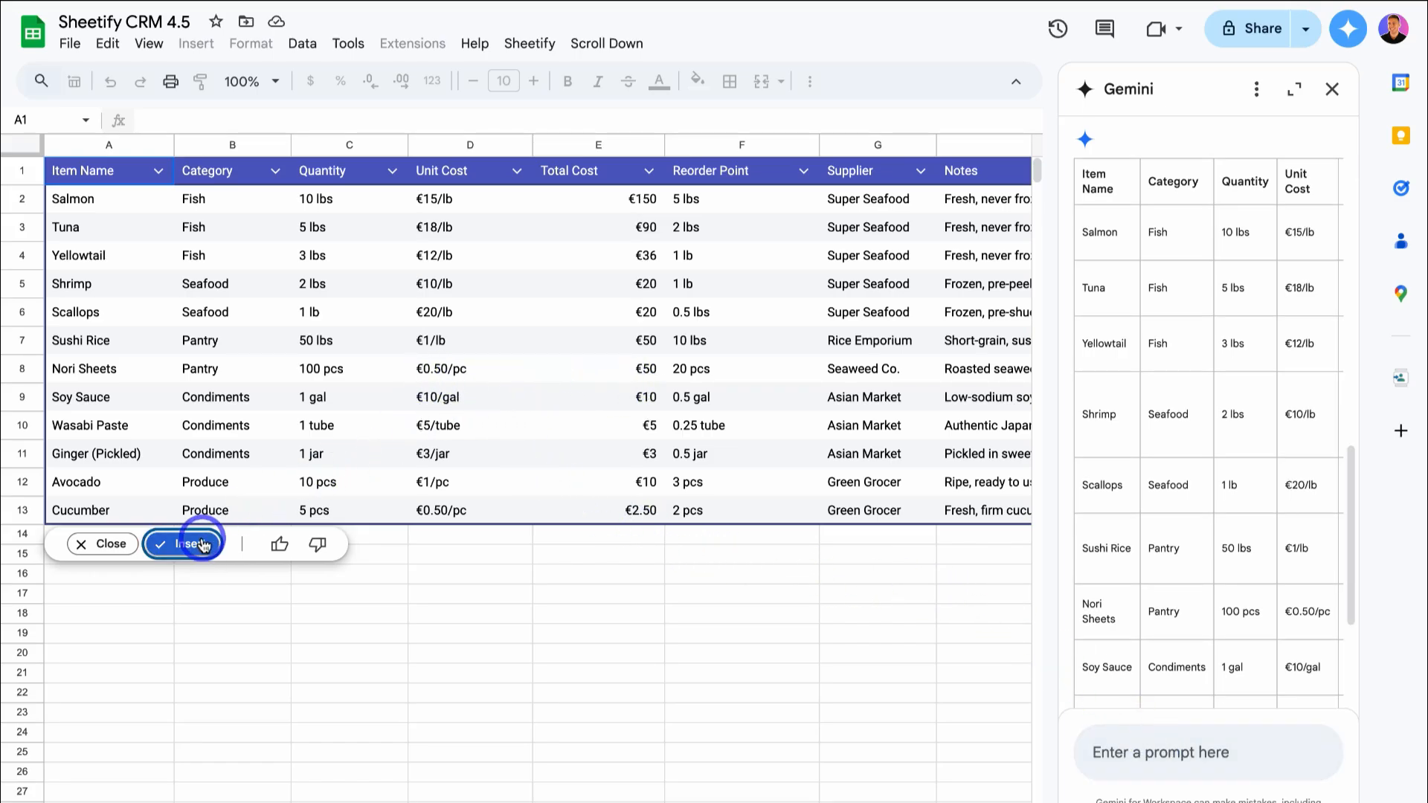
scroll(543, 467, "right", 2)
scroll(543, 467, "right", 2)
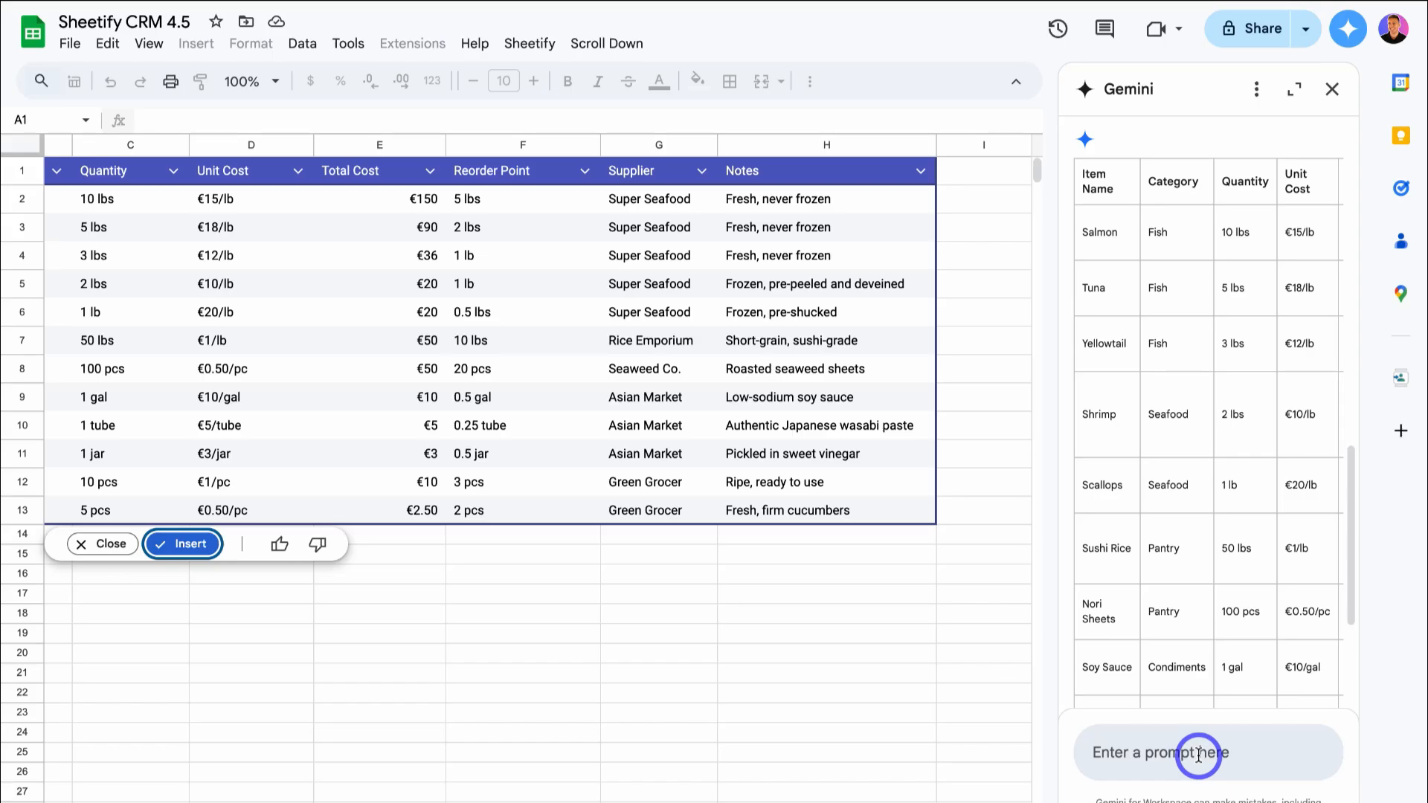
scroll(796, 605, "right", 1)
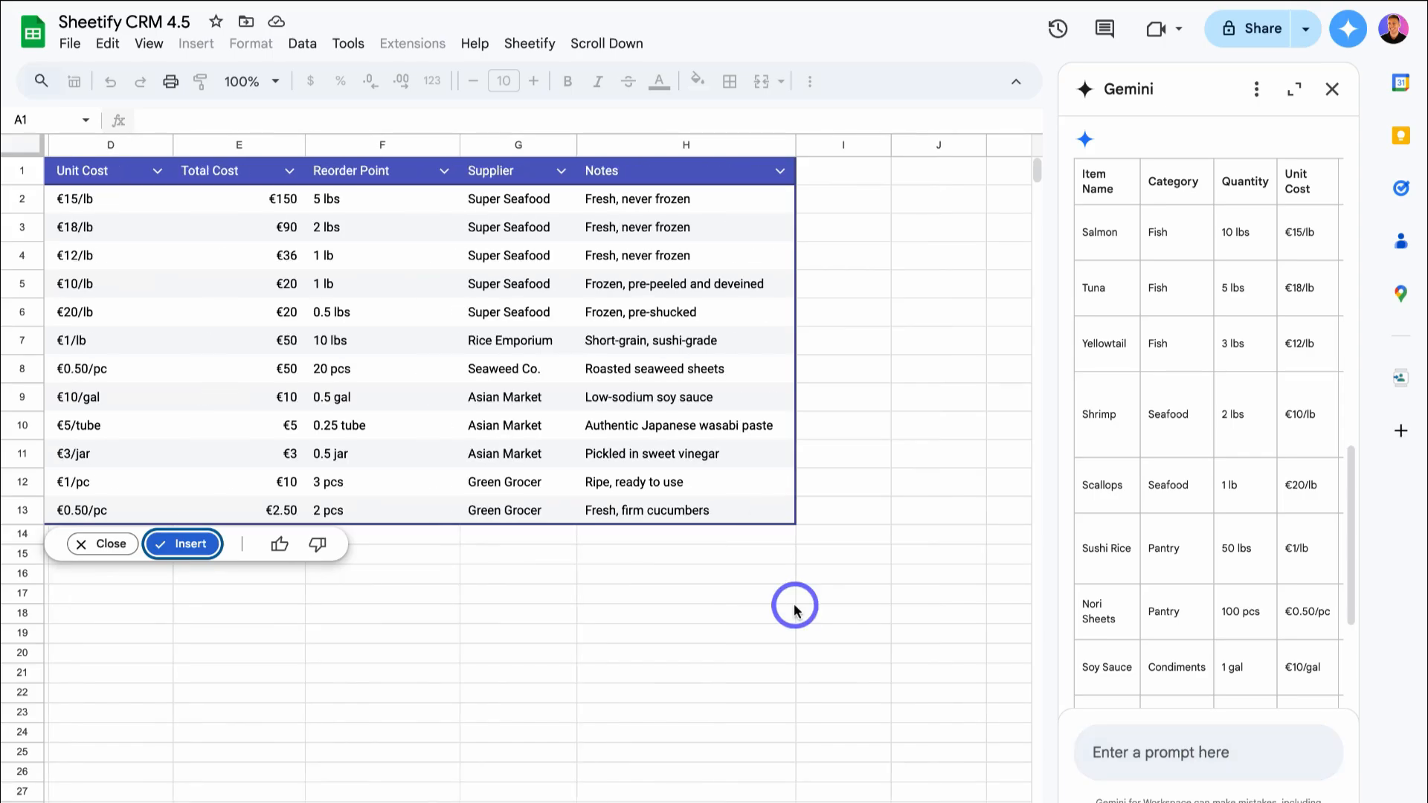
scroll(796, 606, "left", 3)
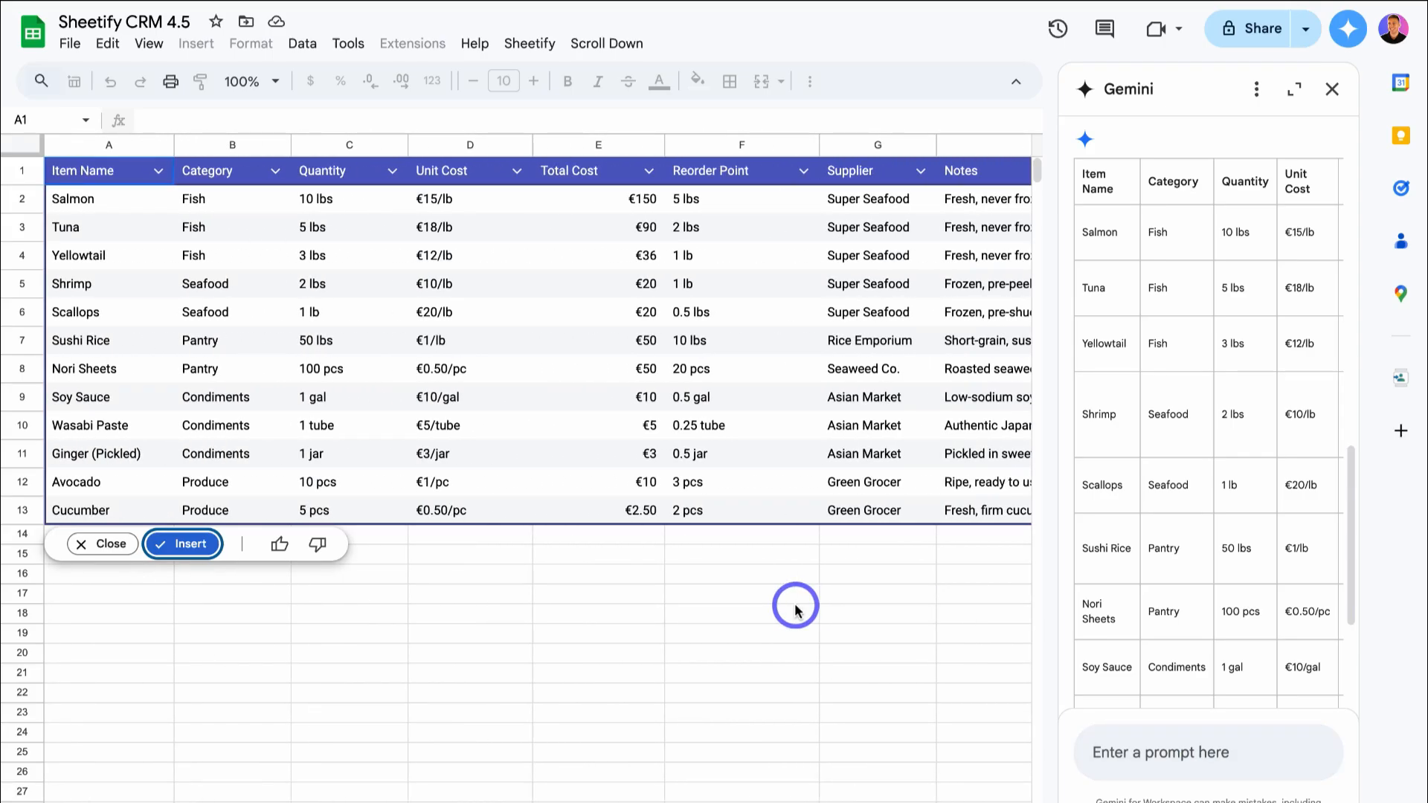
Insert the generated euro inventory table into the Inventory Sheet and select a few of its cells
left_click(180, 543)
left_click(78, 376)
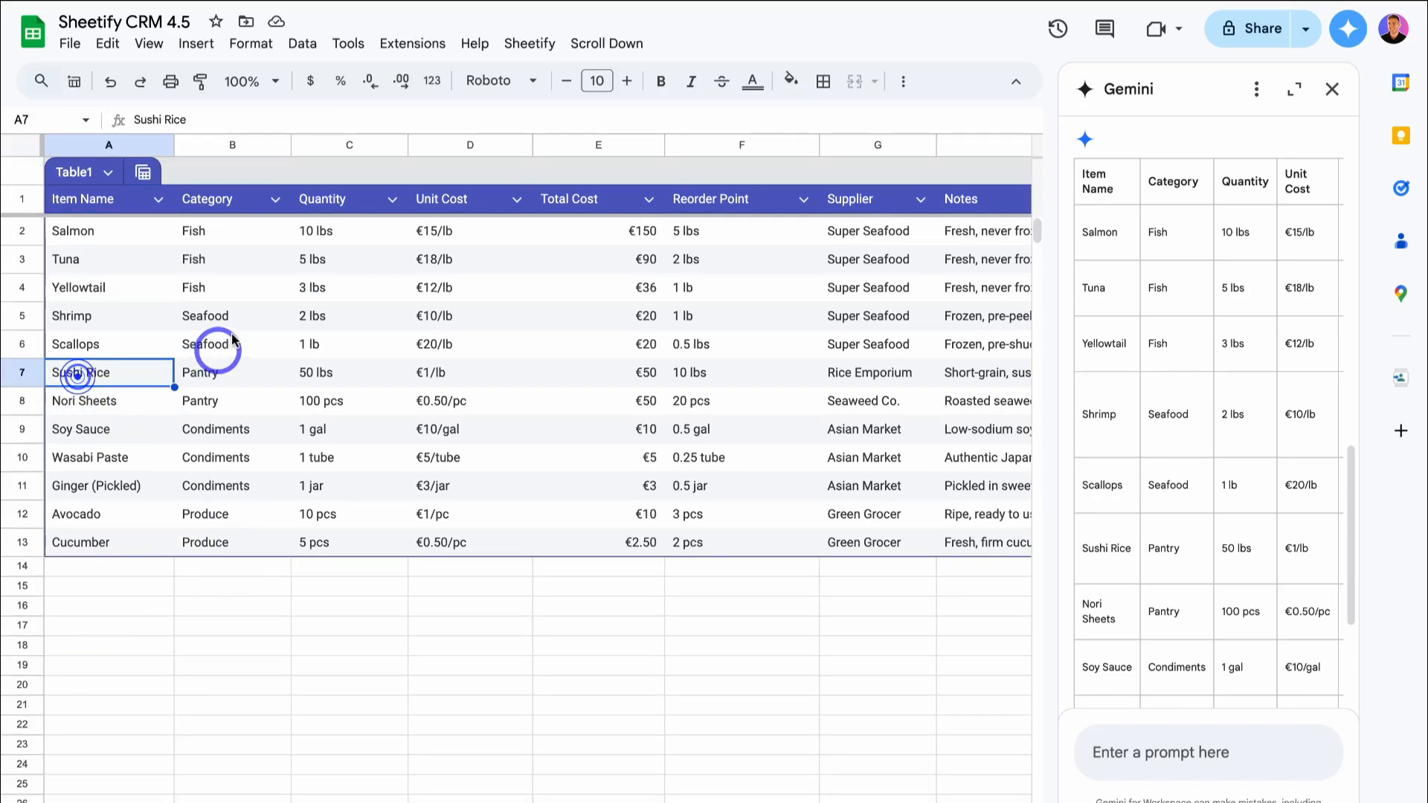
left_click(236, 316)
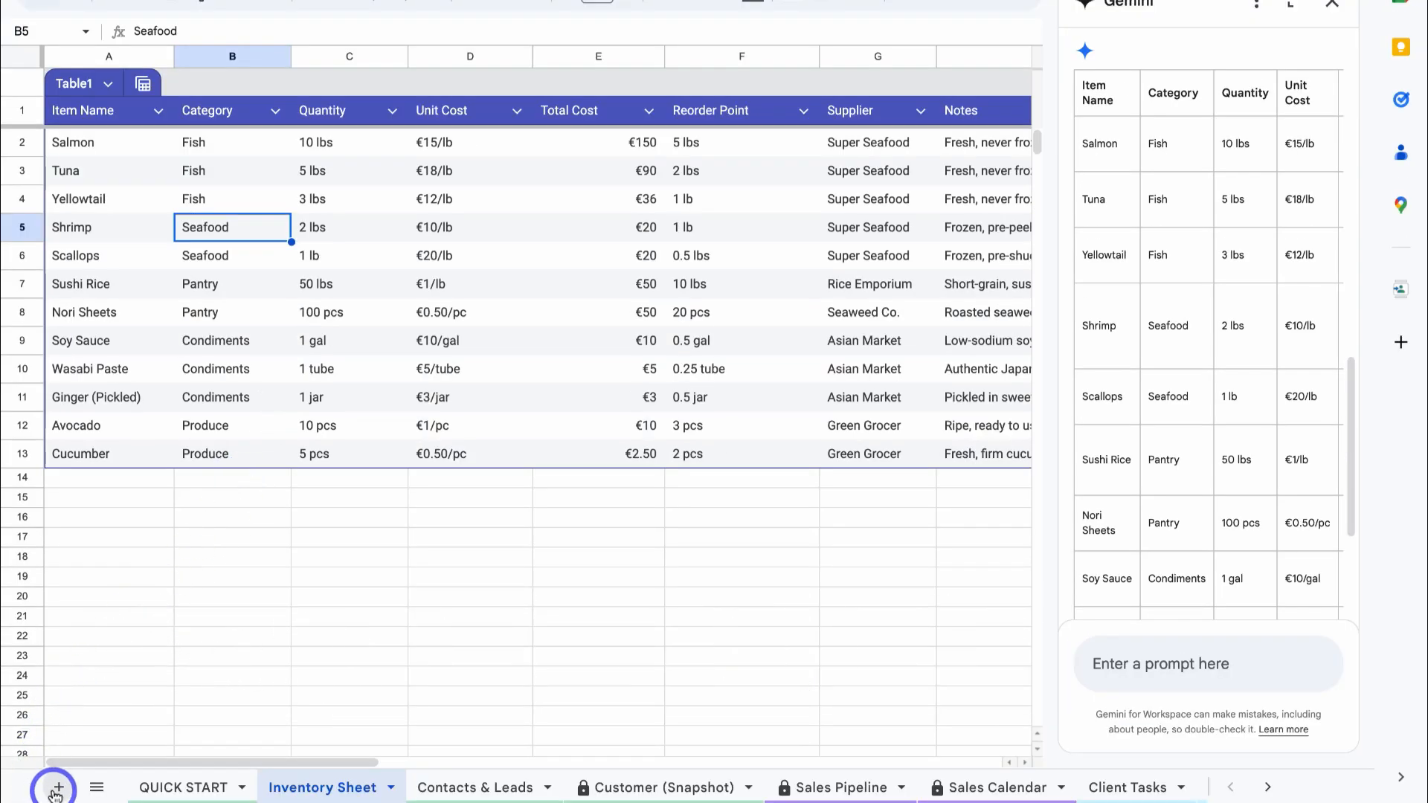
On a new sheet, use Help me organise to generate a crm system for tracking dine in and takeaway customers for a sushi restaurant
left_click(56, 789)
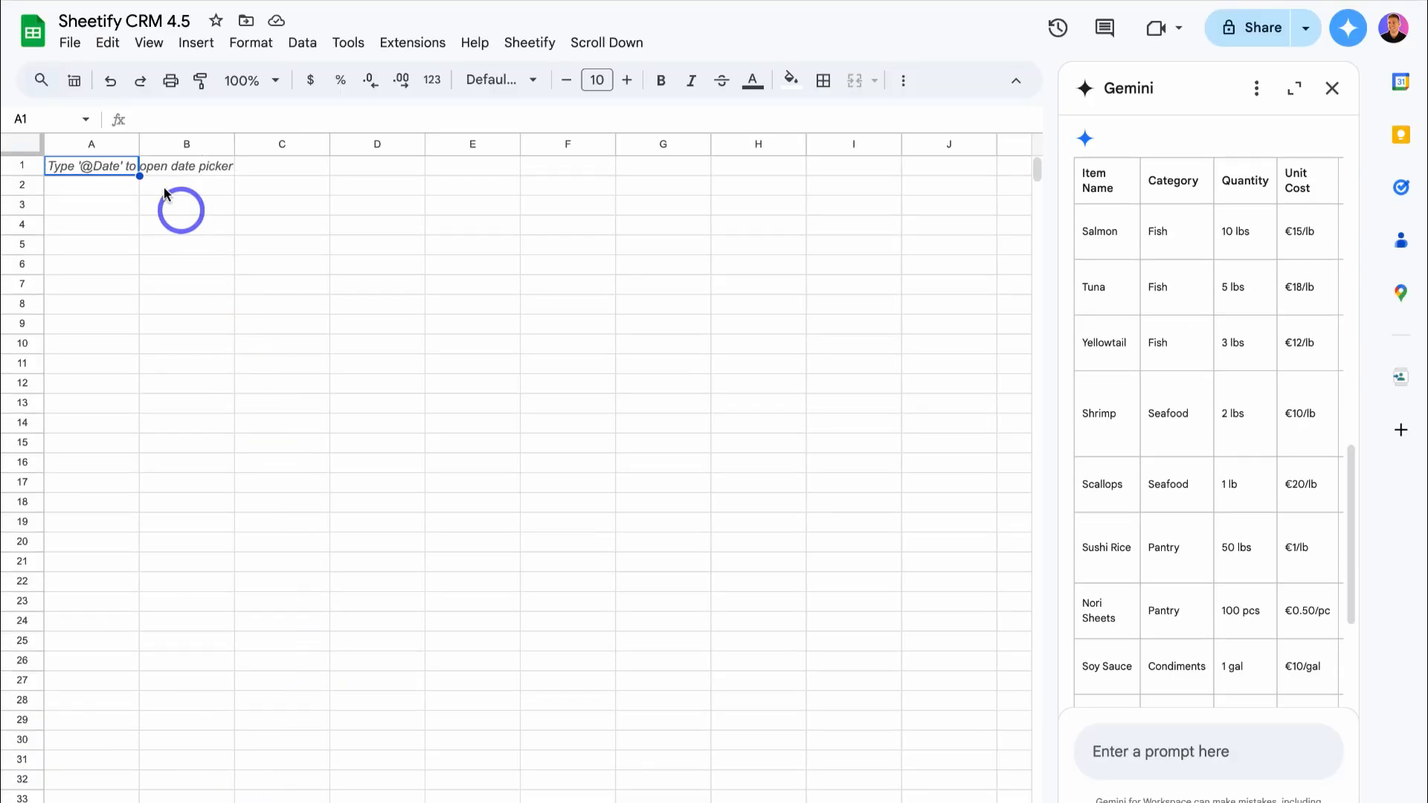
left_click(72, 85)
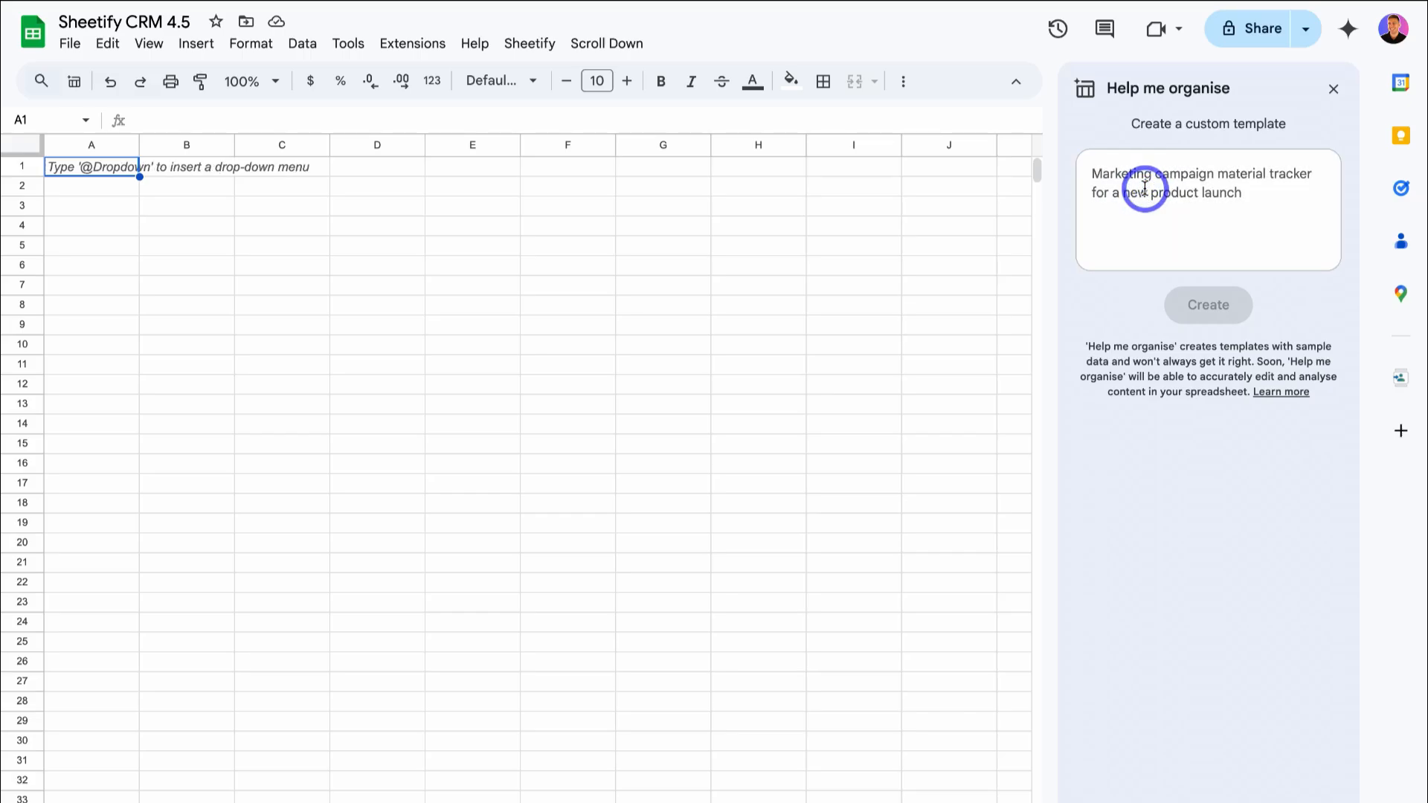
type("Please create a crm system for tracking dine in and takeaway customers for a sushi restaurant.")
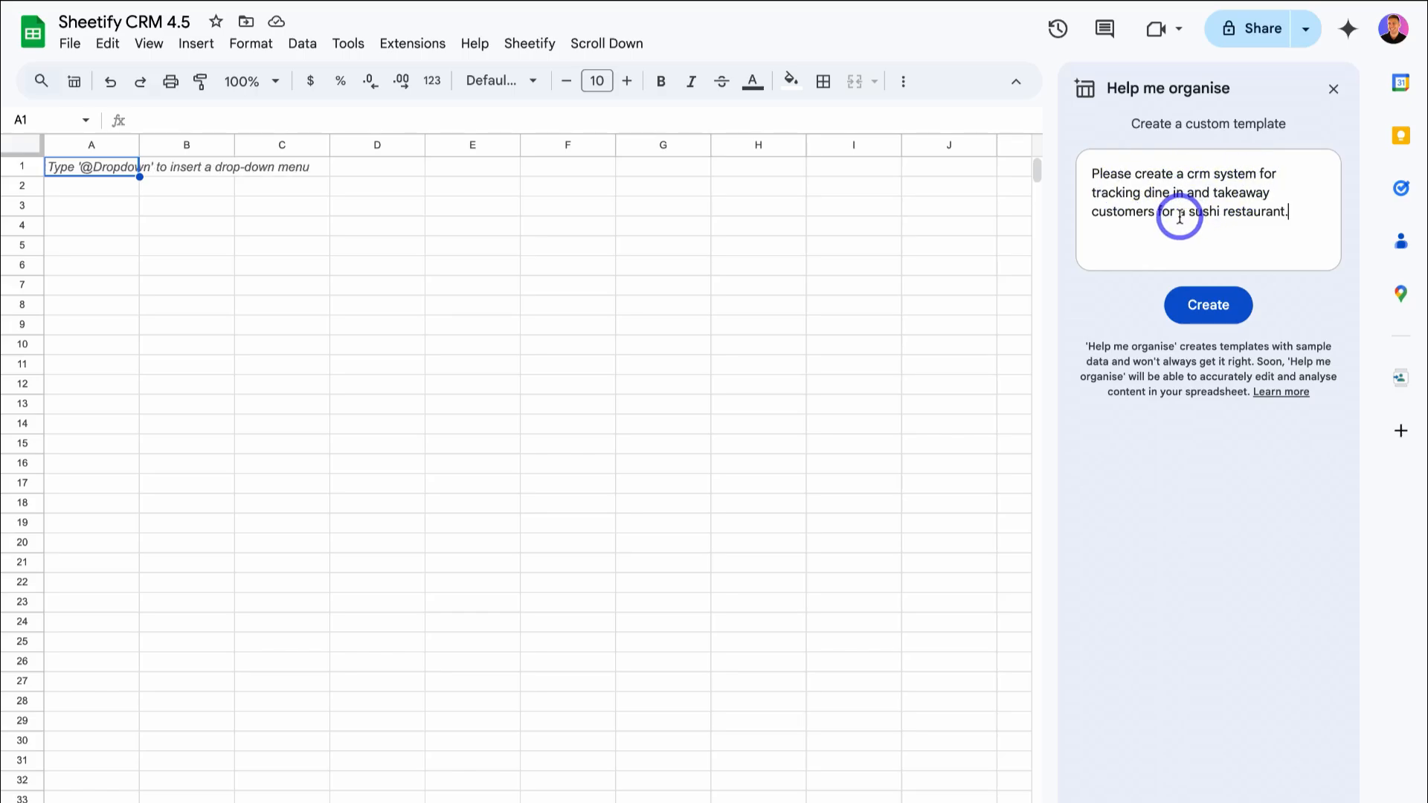
left_click(1220, 308)
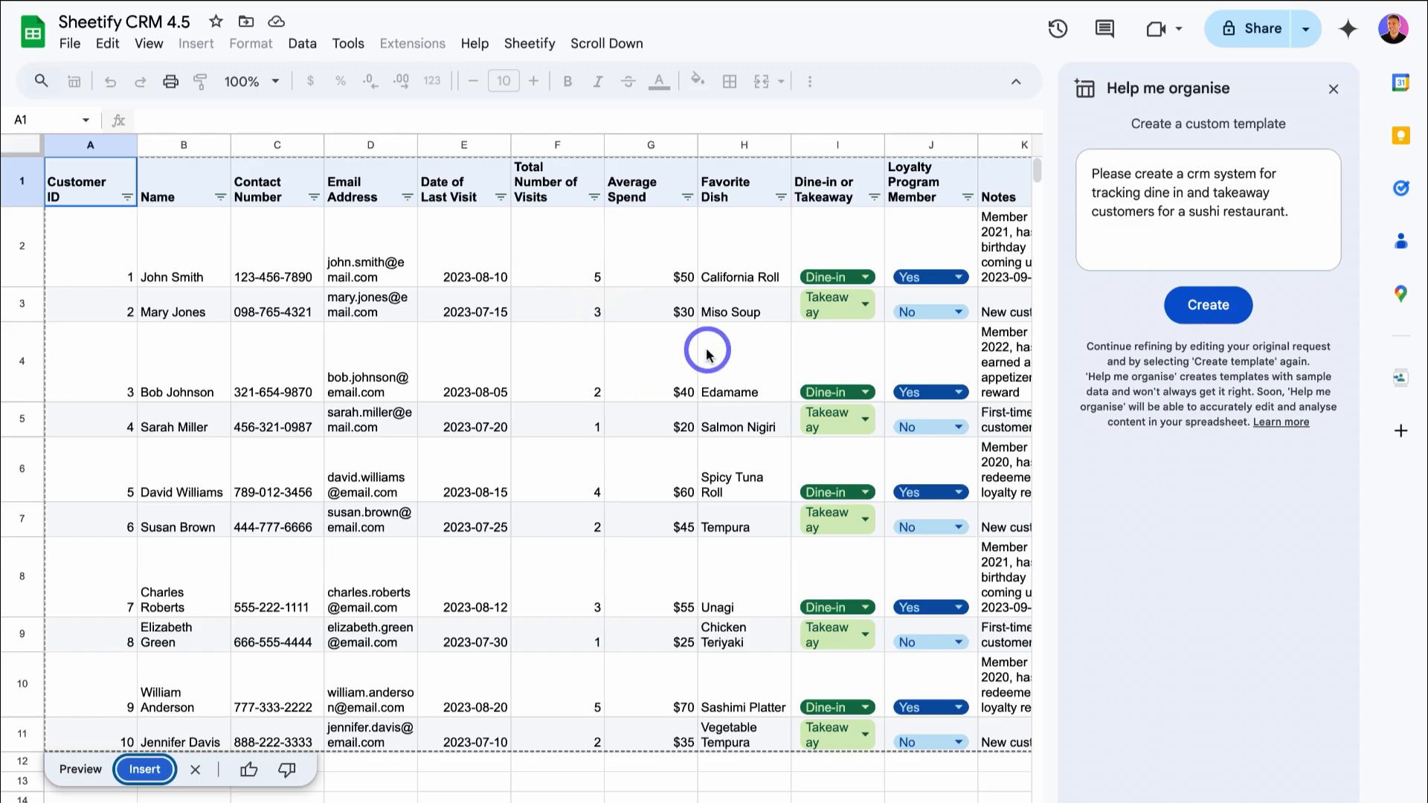
scroll(707, 355, "right", 3)
scroll(709, 355, "left", 3)
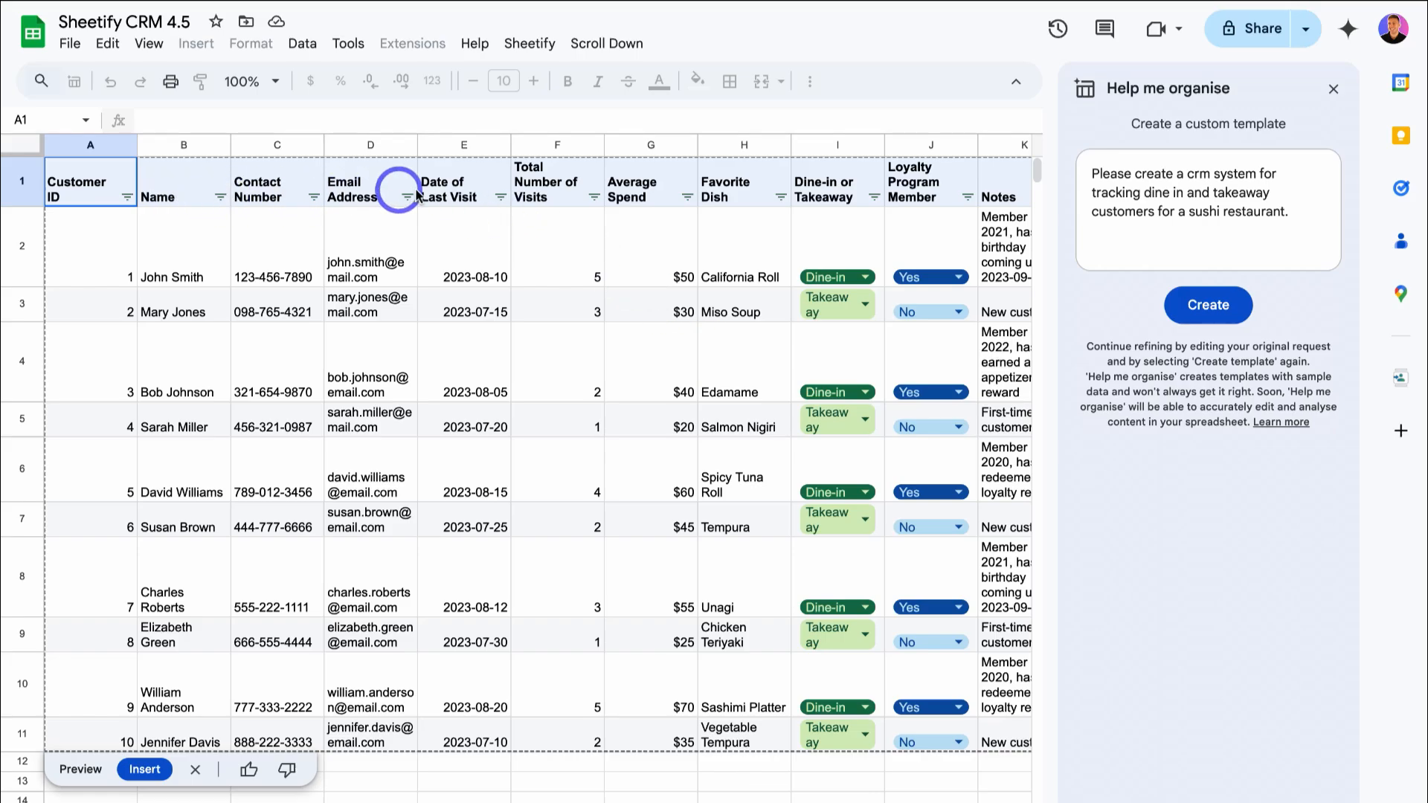
scroll(488, 197, "right", 3)
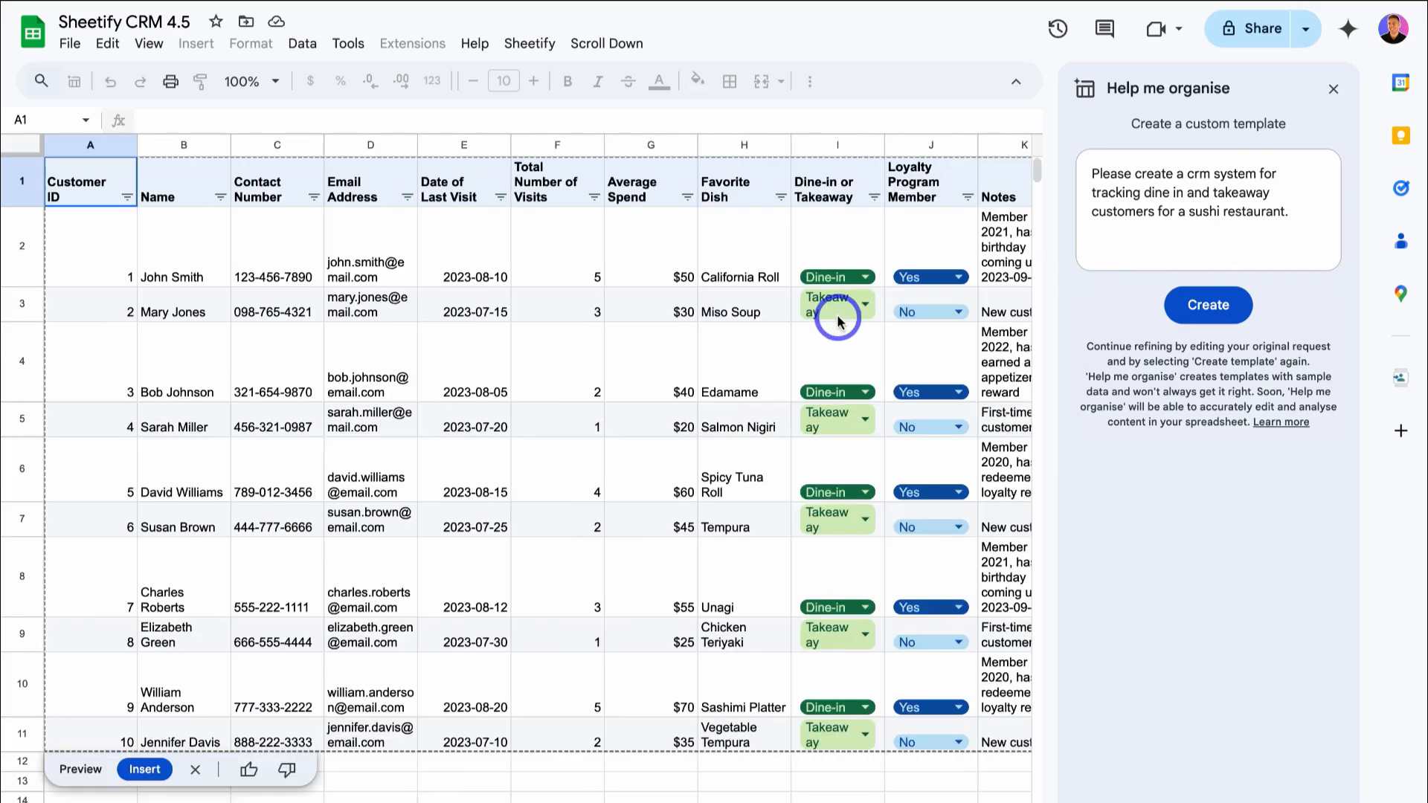
Insert the generated CRM template into the sheet and select the Email Address header
left_click(148, 772)
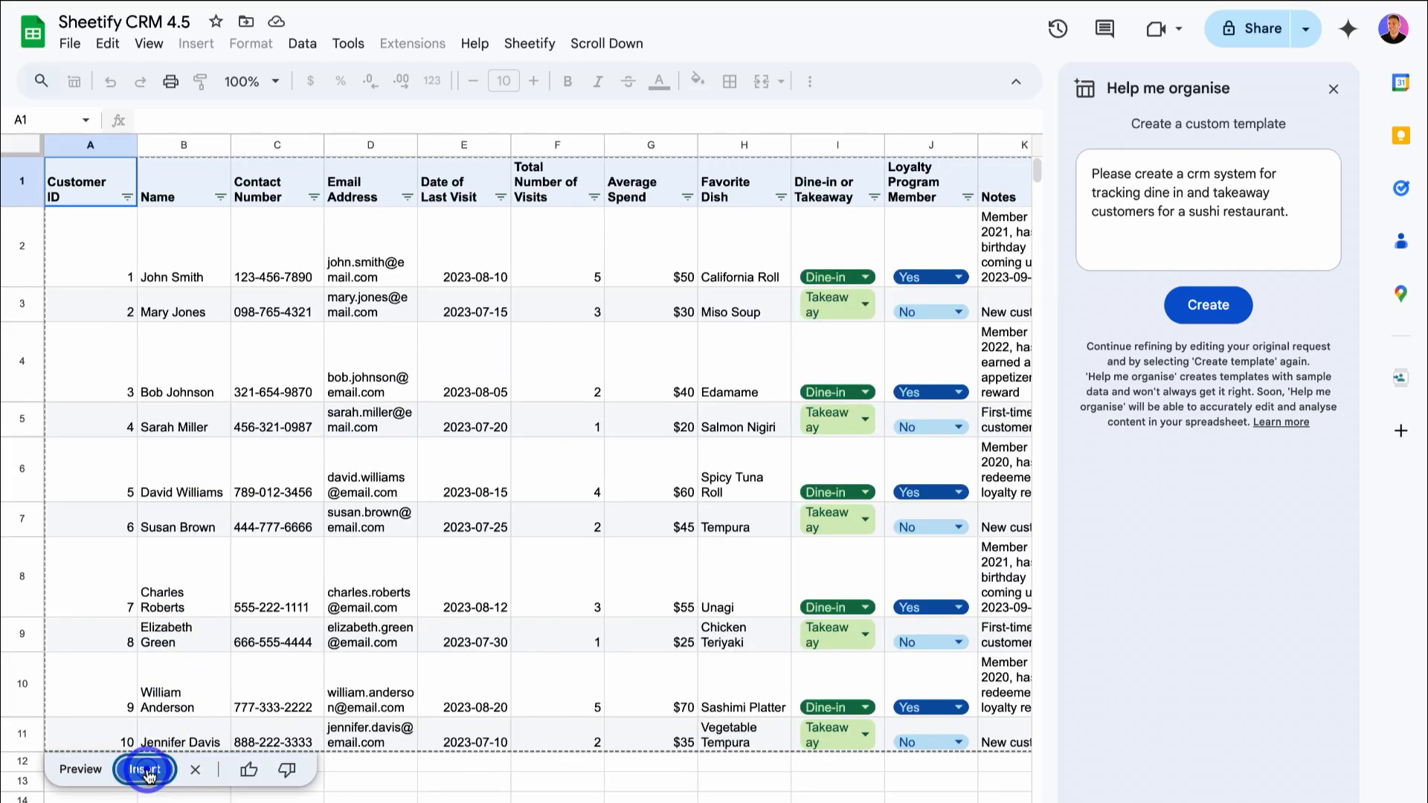
left_click(285, 427)
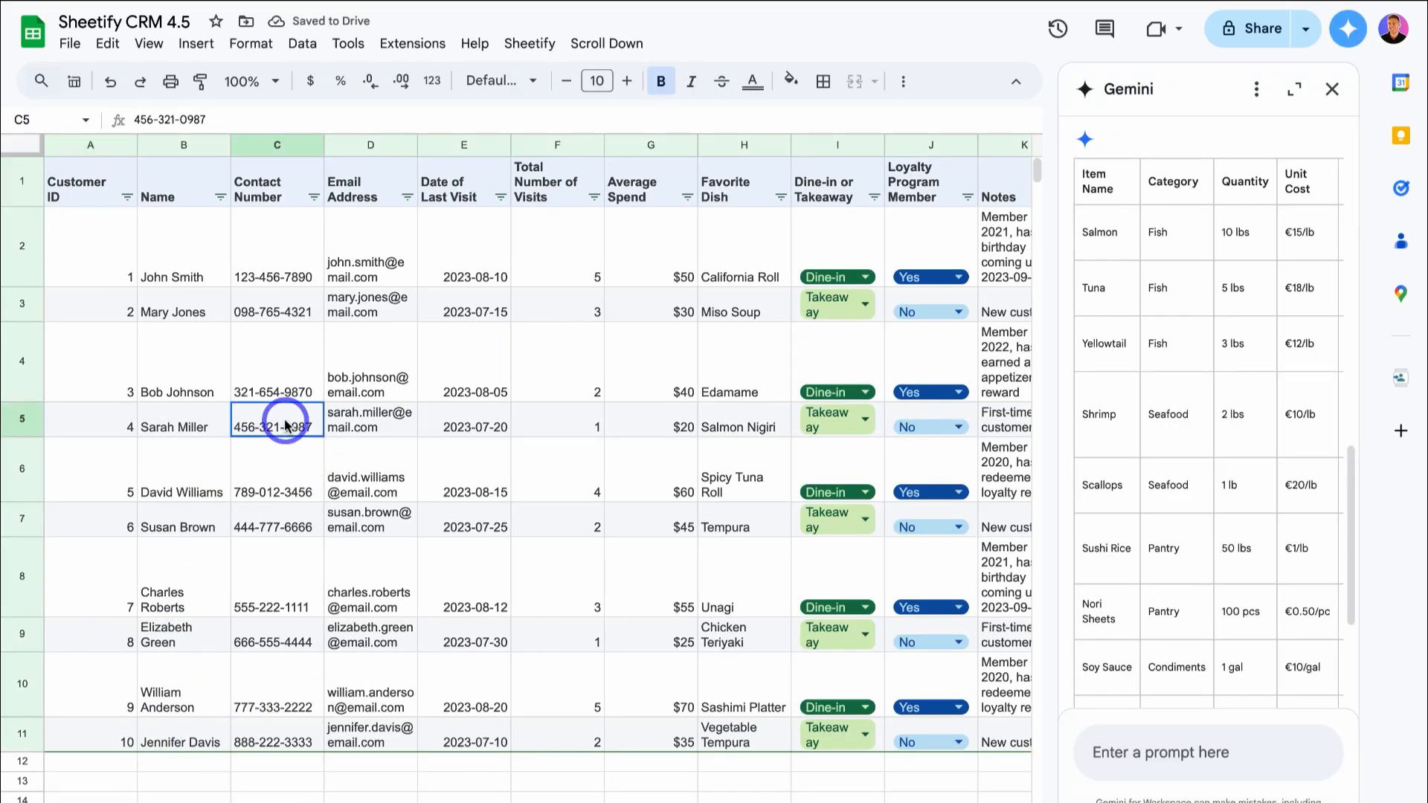
left_click(351, 301)
left_click(357, 202)
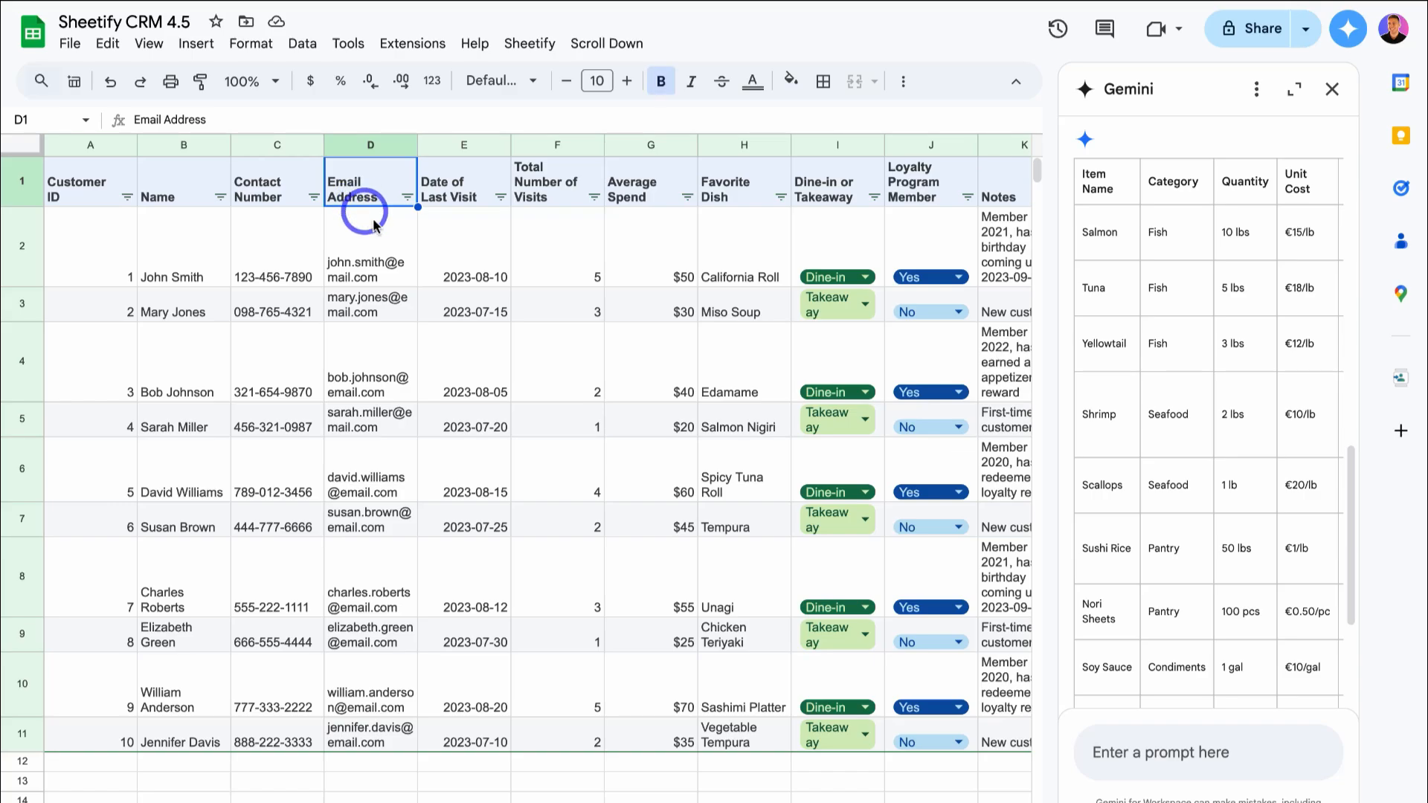
Set the first customer to Takeaway with Loyalty Program Member No, and the second customer to Dine-in
scroll(662, 316, "right", 3)
left_click(675, 281)
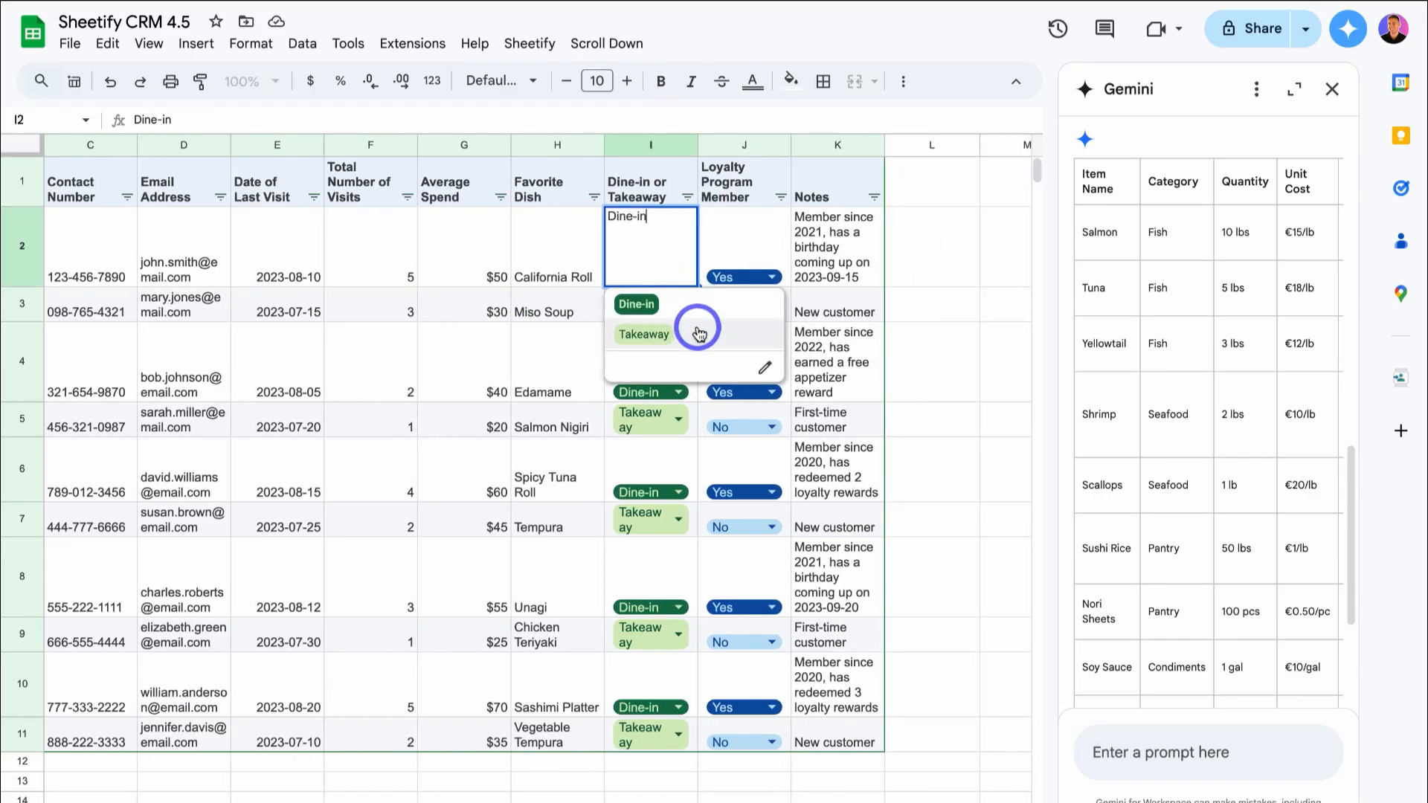
left_click(699, 333)
left_click(678, 305)
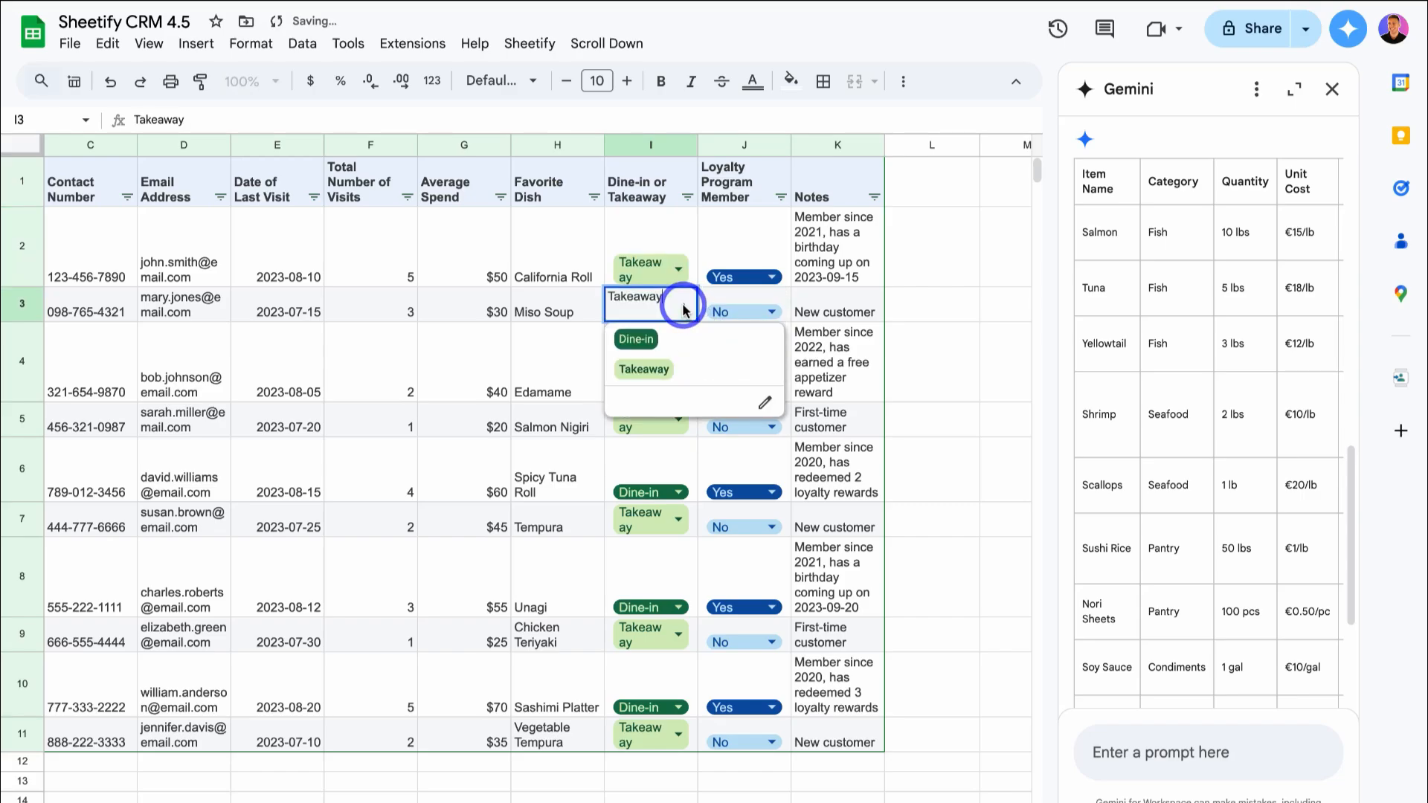
left_click(704, 329)
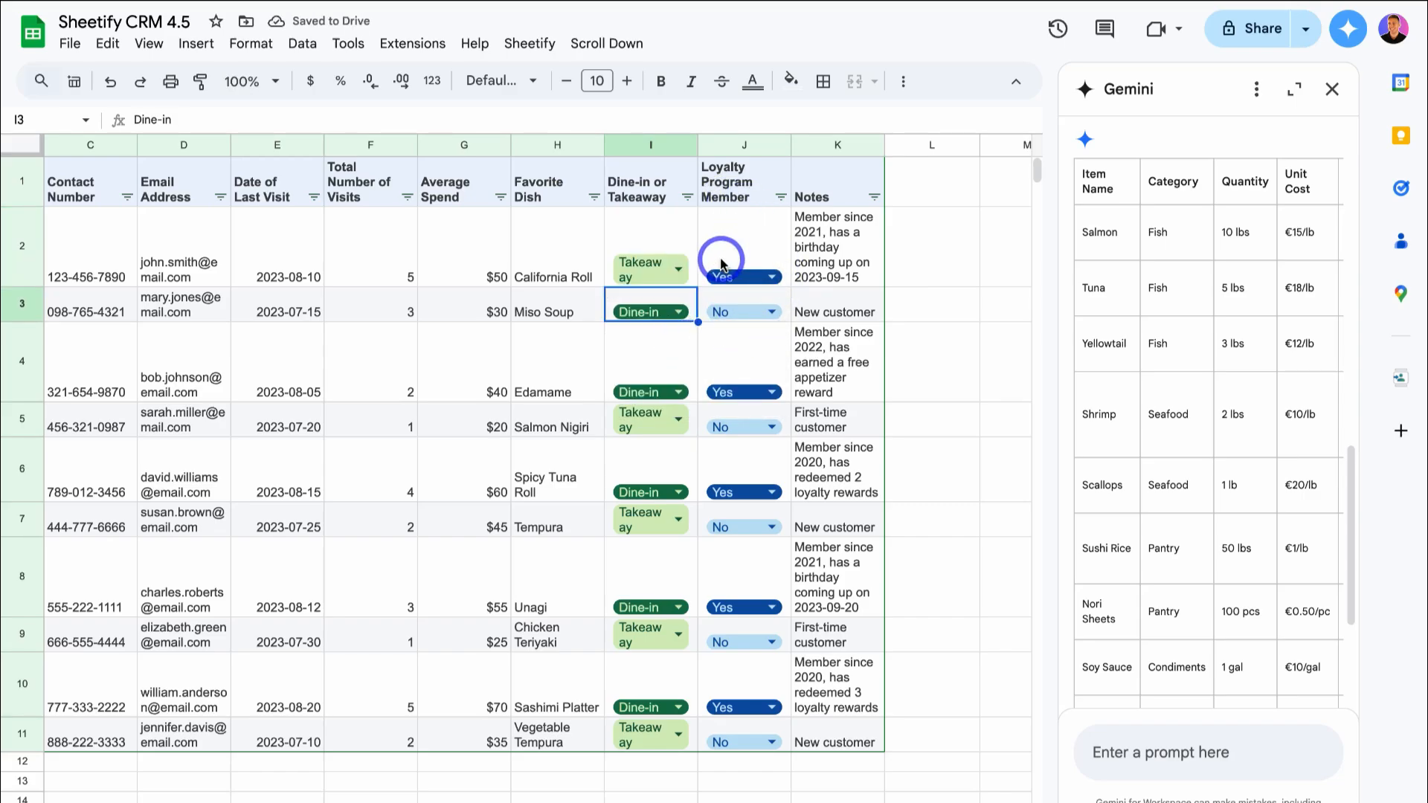
left_click(769, 278)
left_click(788, 327)
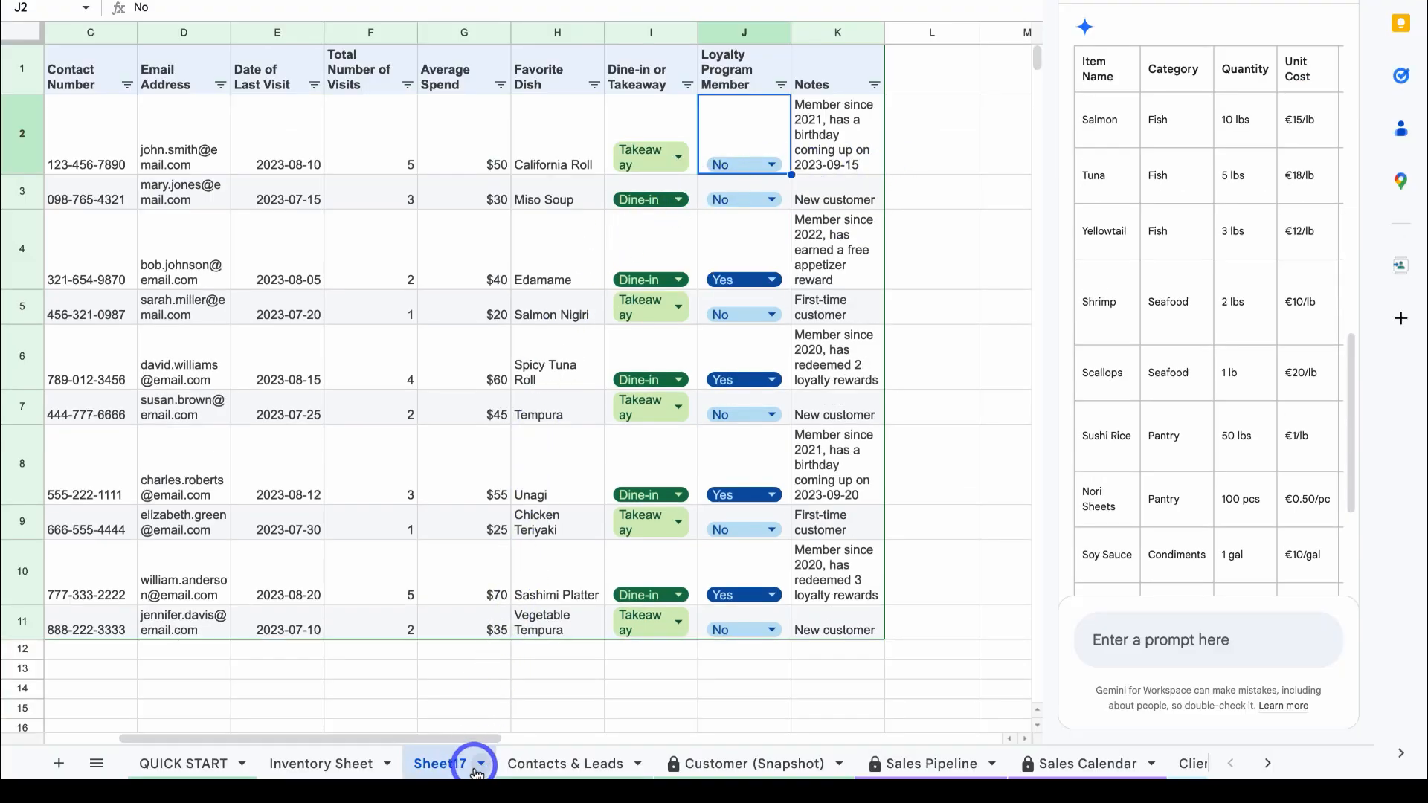
Rename the customer tracking sheet as "CRM System"
left_click(480, 764)
left_click(442, 526)
type("CRM System")
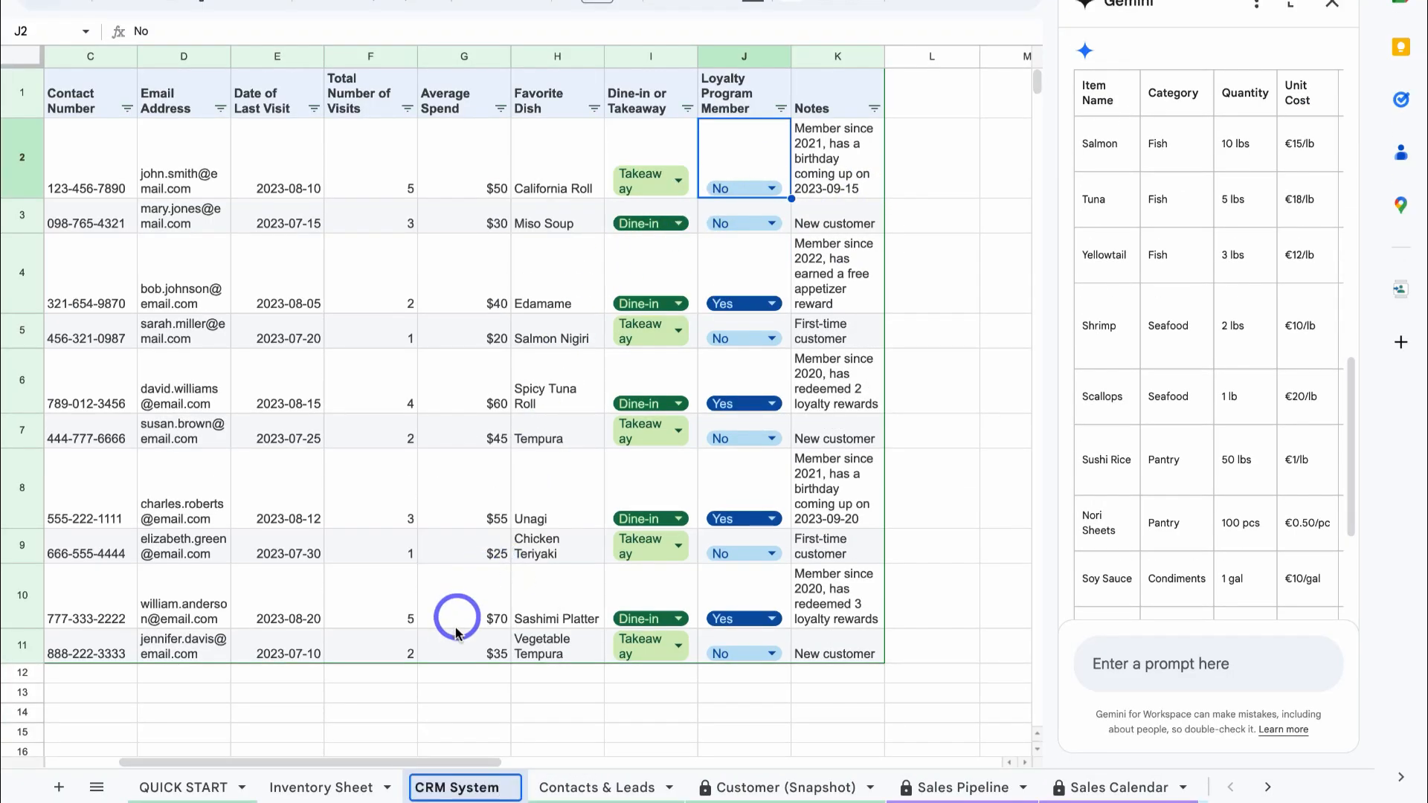
key("Return")
left_click(546, 733)
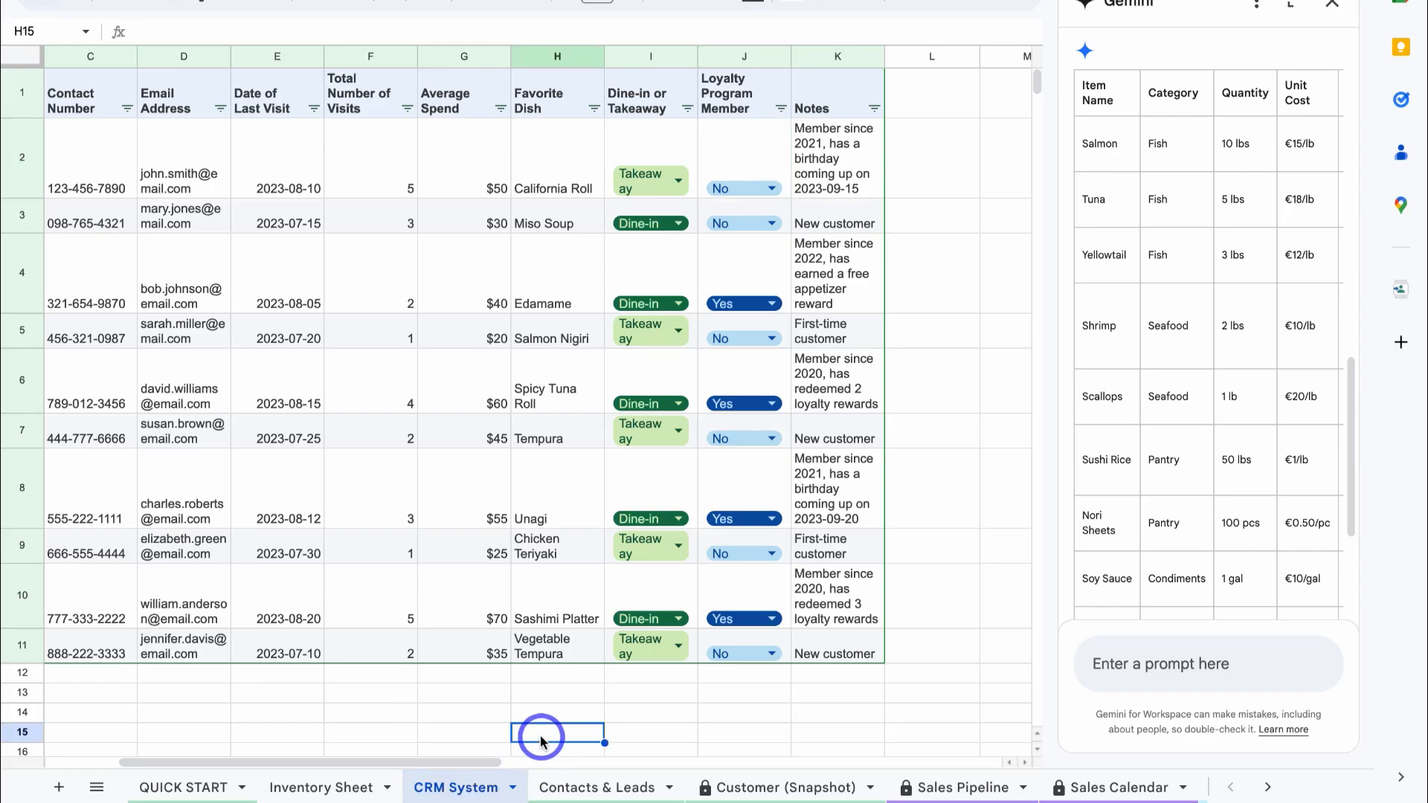
On a new sheet, use Help me organise to generate a check list for tasks related to day to day operations of running a sushi restaurant
left_click(59, 784)
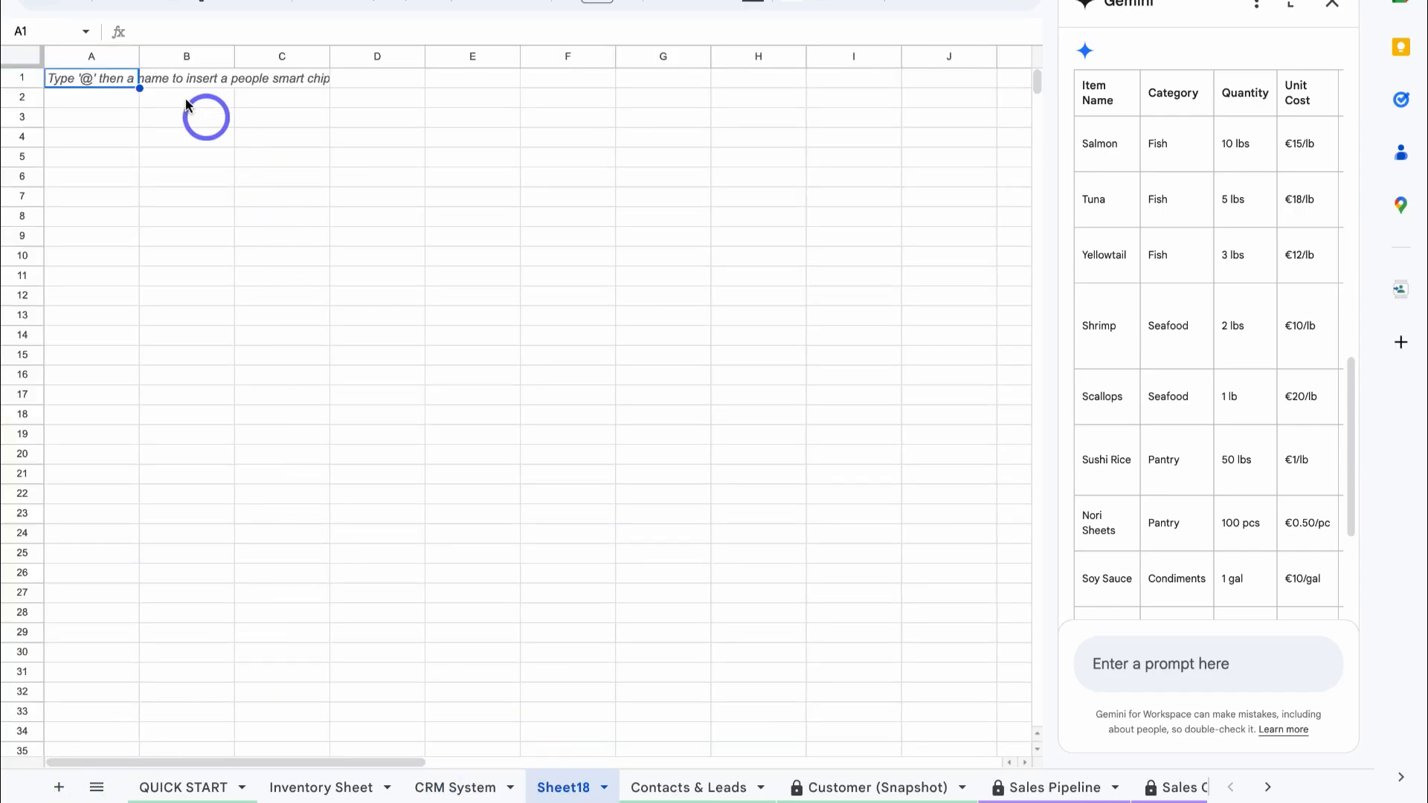
left_click(72, 2)
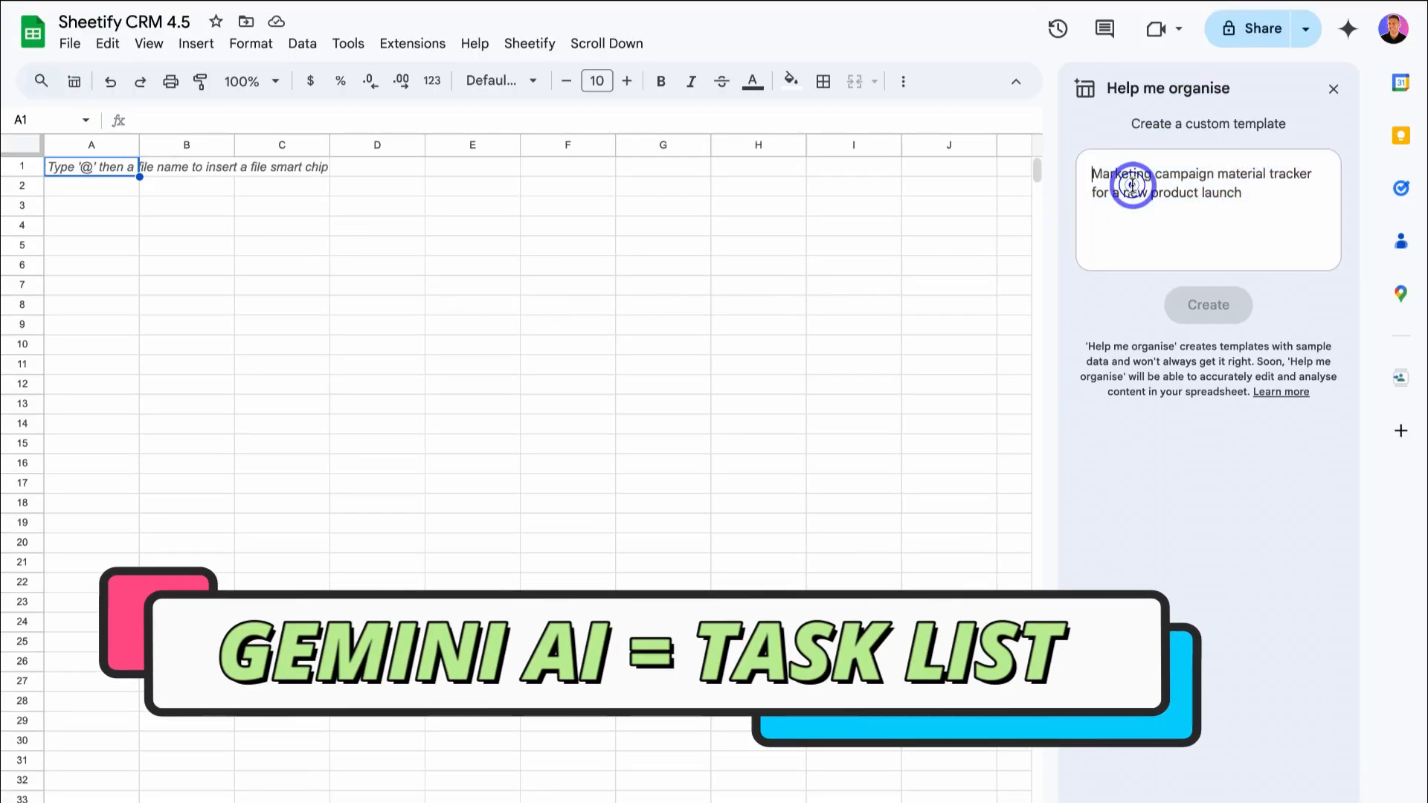
left_click(1145, 189)
key("ctrl+v")
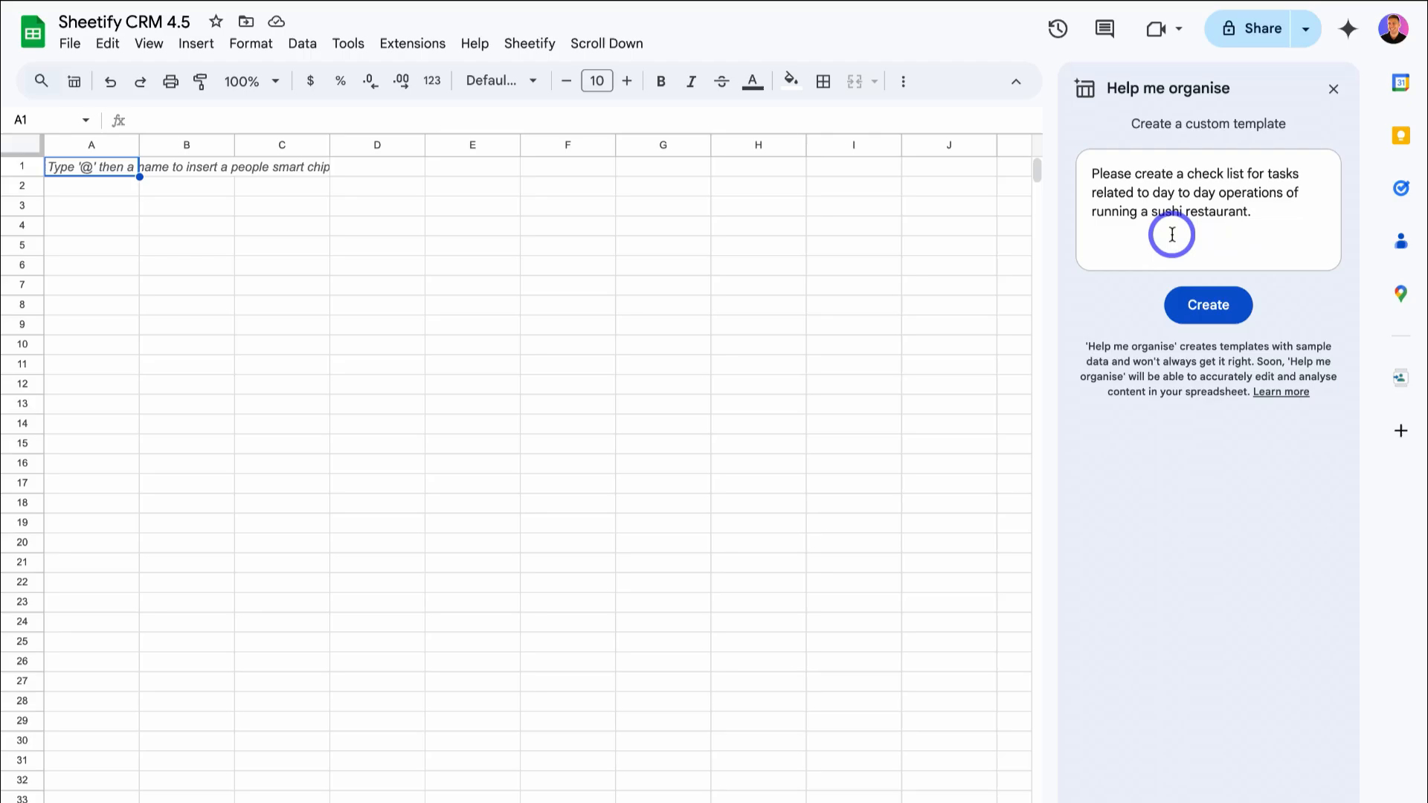
left_click(1221, 304)
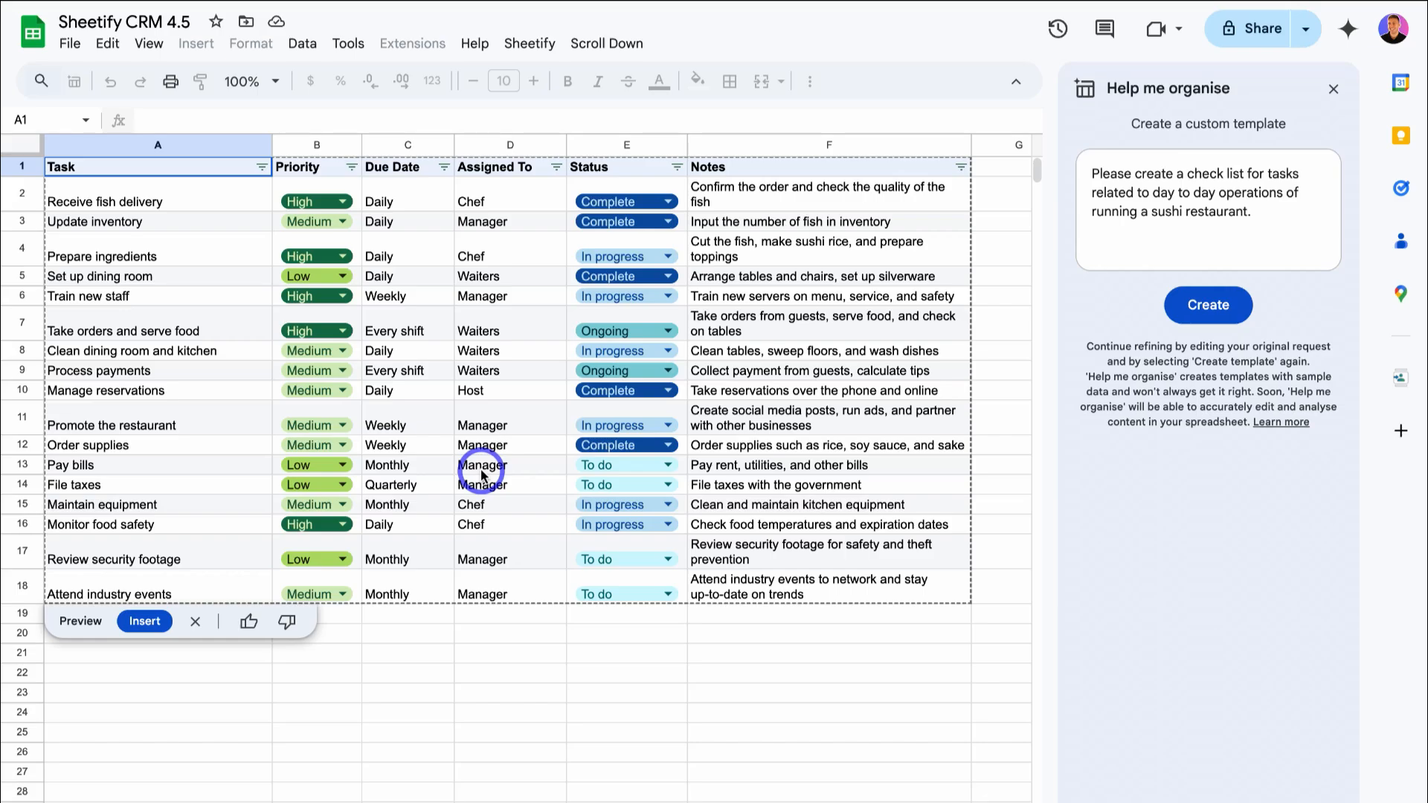
Add "Please add a check box for completed items." to the checklist prompt and regenerate the template
left_click(1273, 217)
key("ctrl+v")
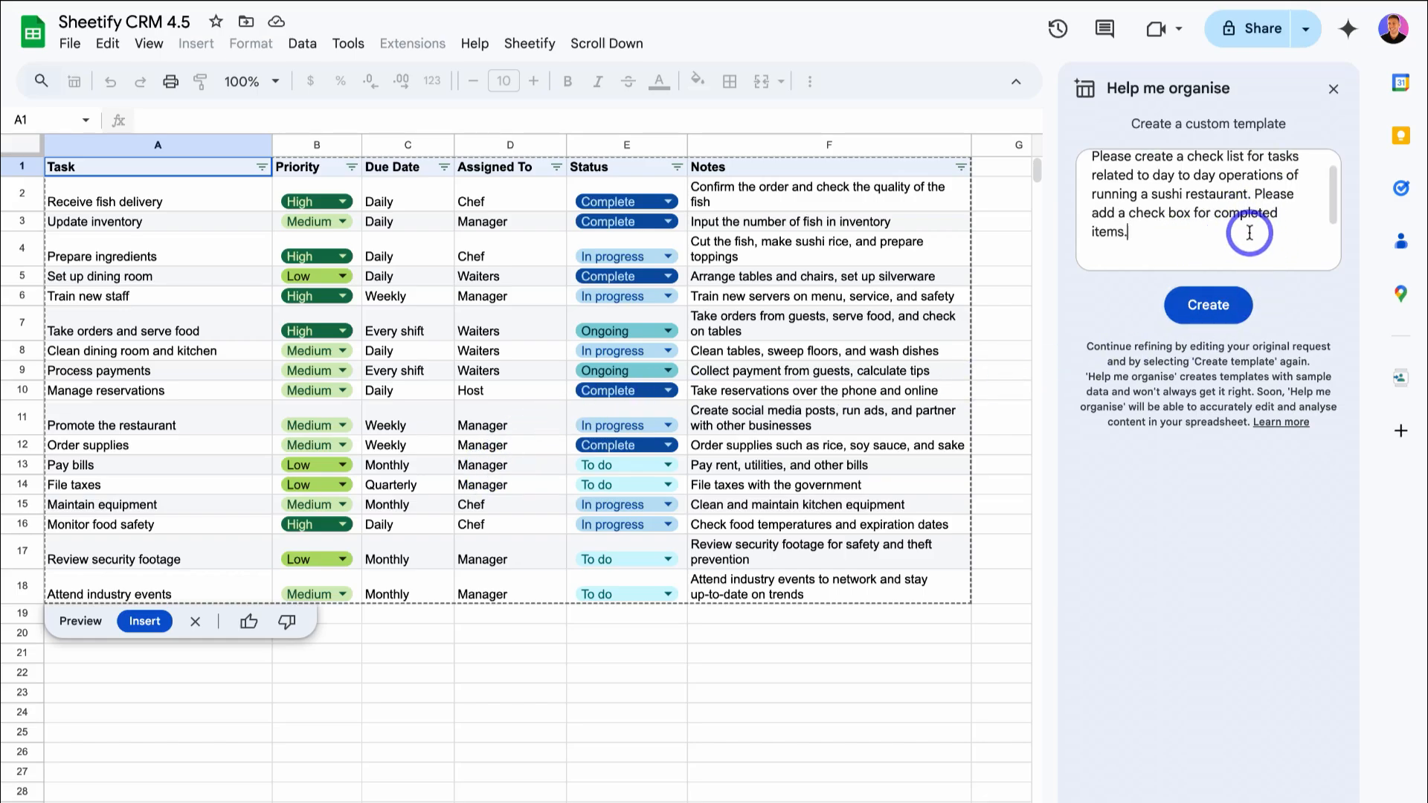
left_click(1212, 306)
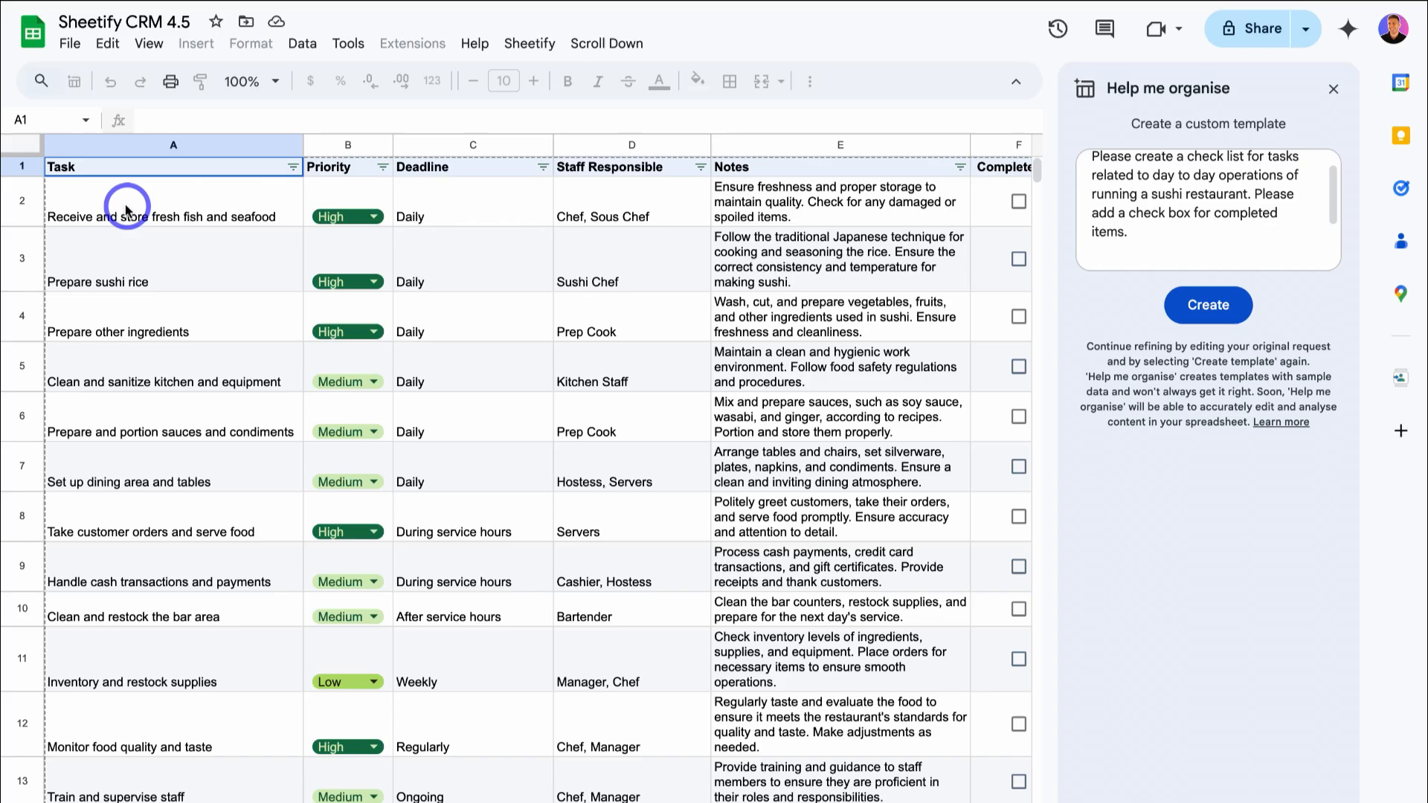
Review the columns of the regenerated checklist preview and insert it into the sheet as a table
scroll(479, 208, "right", 2)
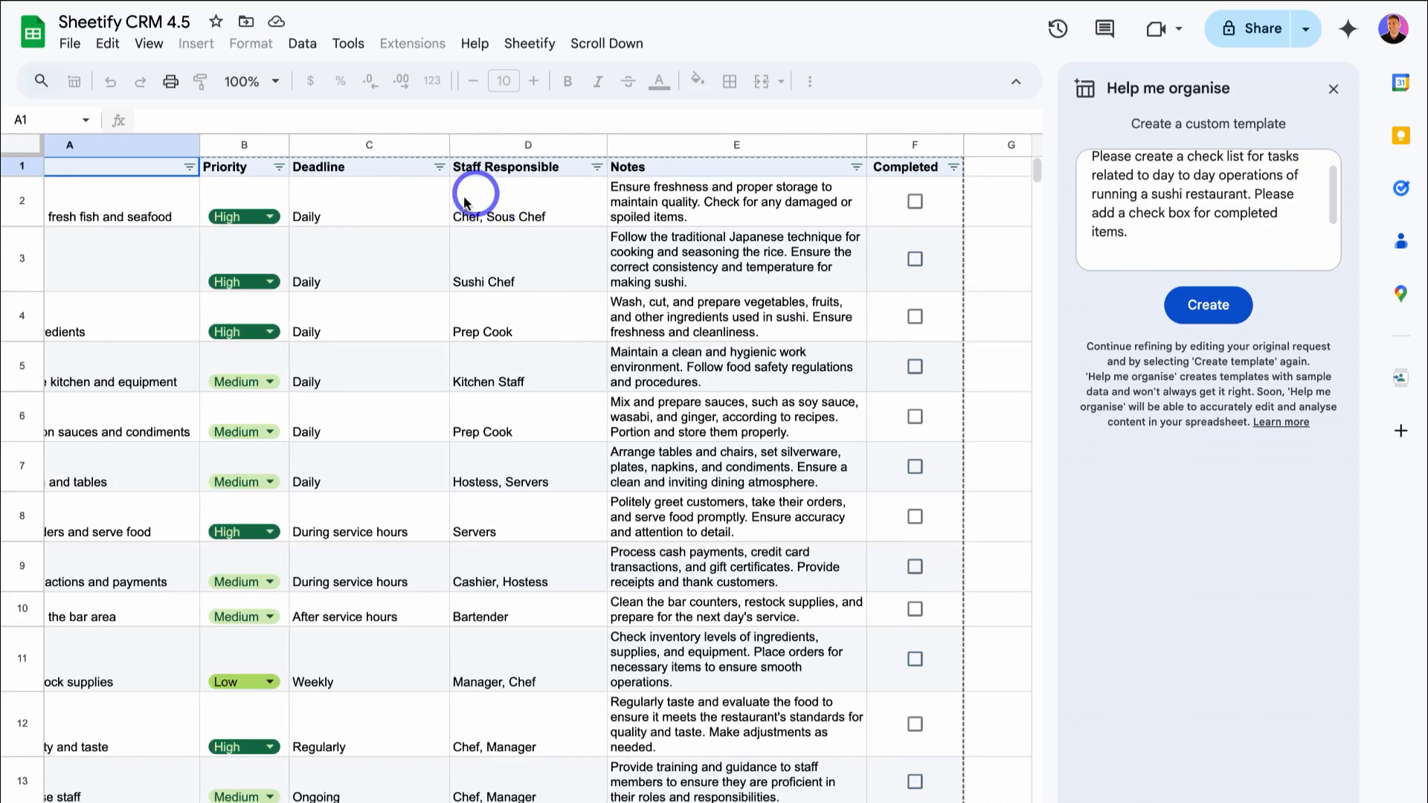
scroll(525, 200, "right", 3)
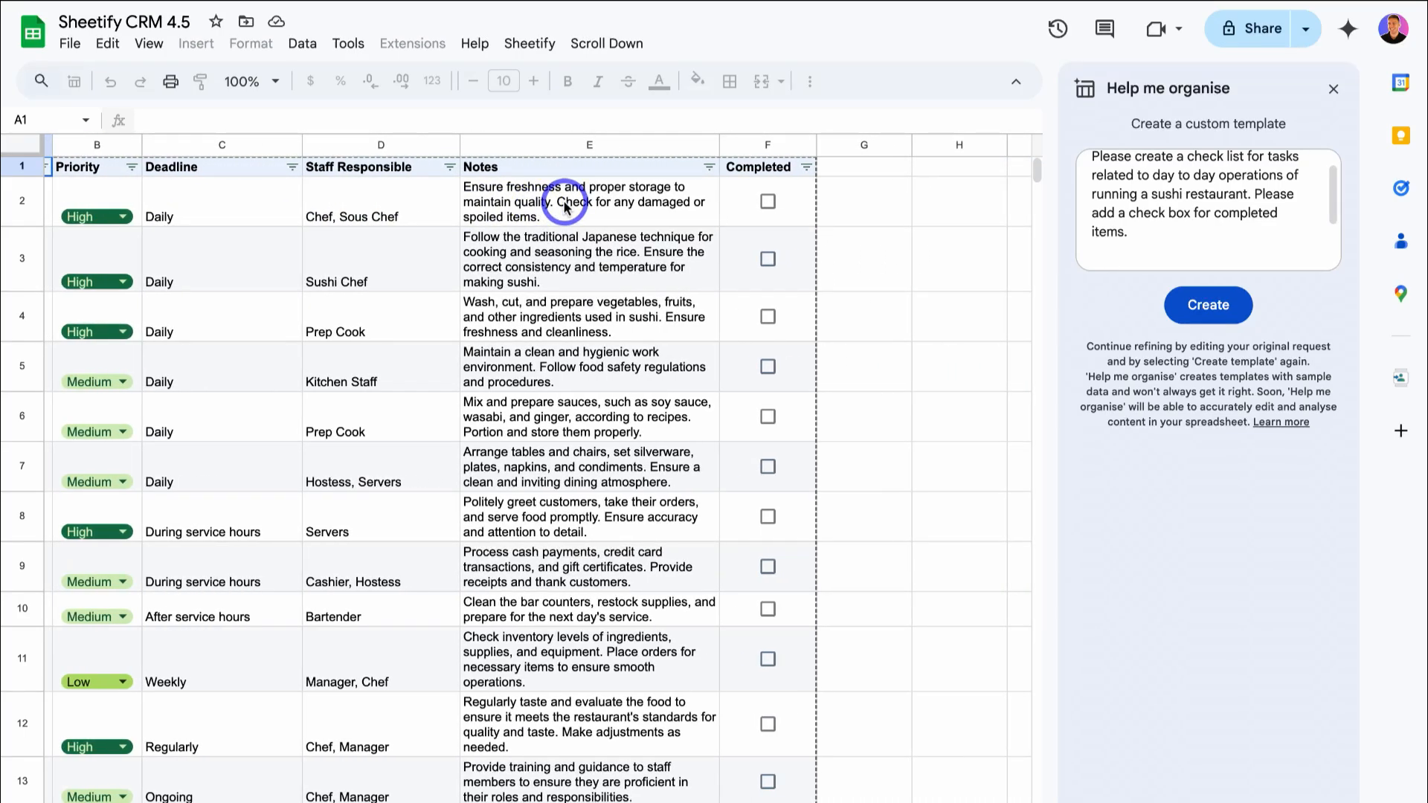
left_click(764, 194)
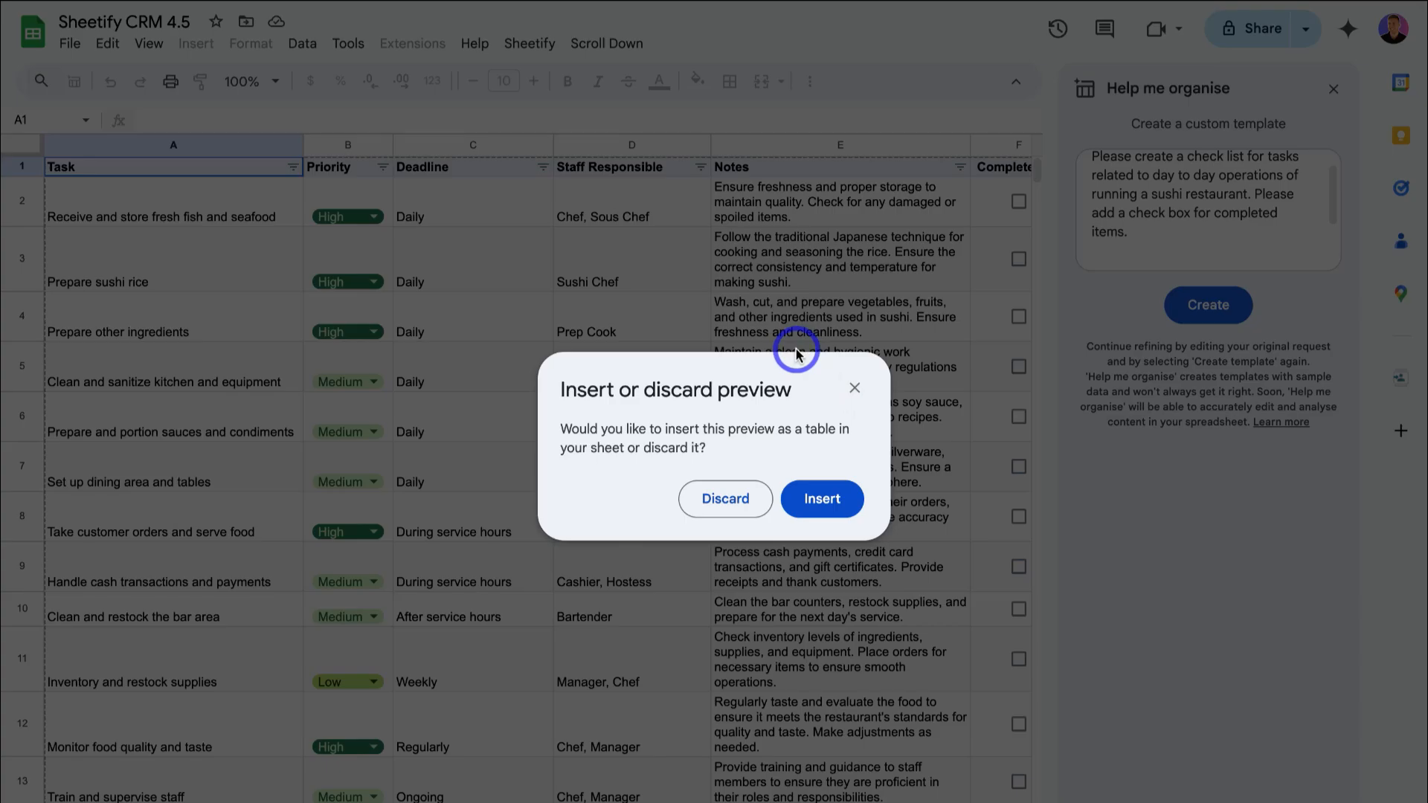
left_click(821, 498)
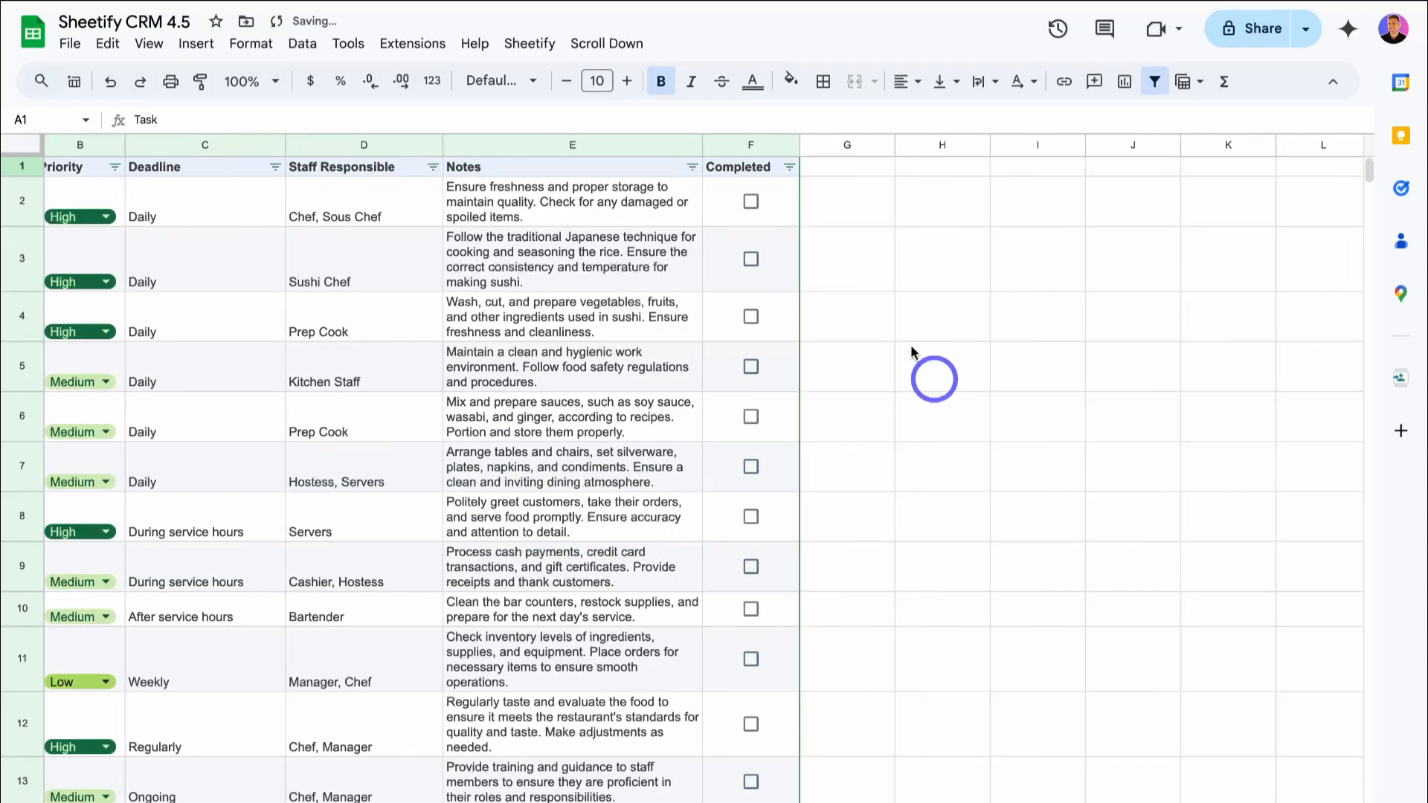
Mark the first three tasks in the checklist as completed
scroll(913, 353, "right", 2)
left_click(588, 366)
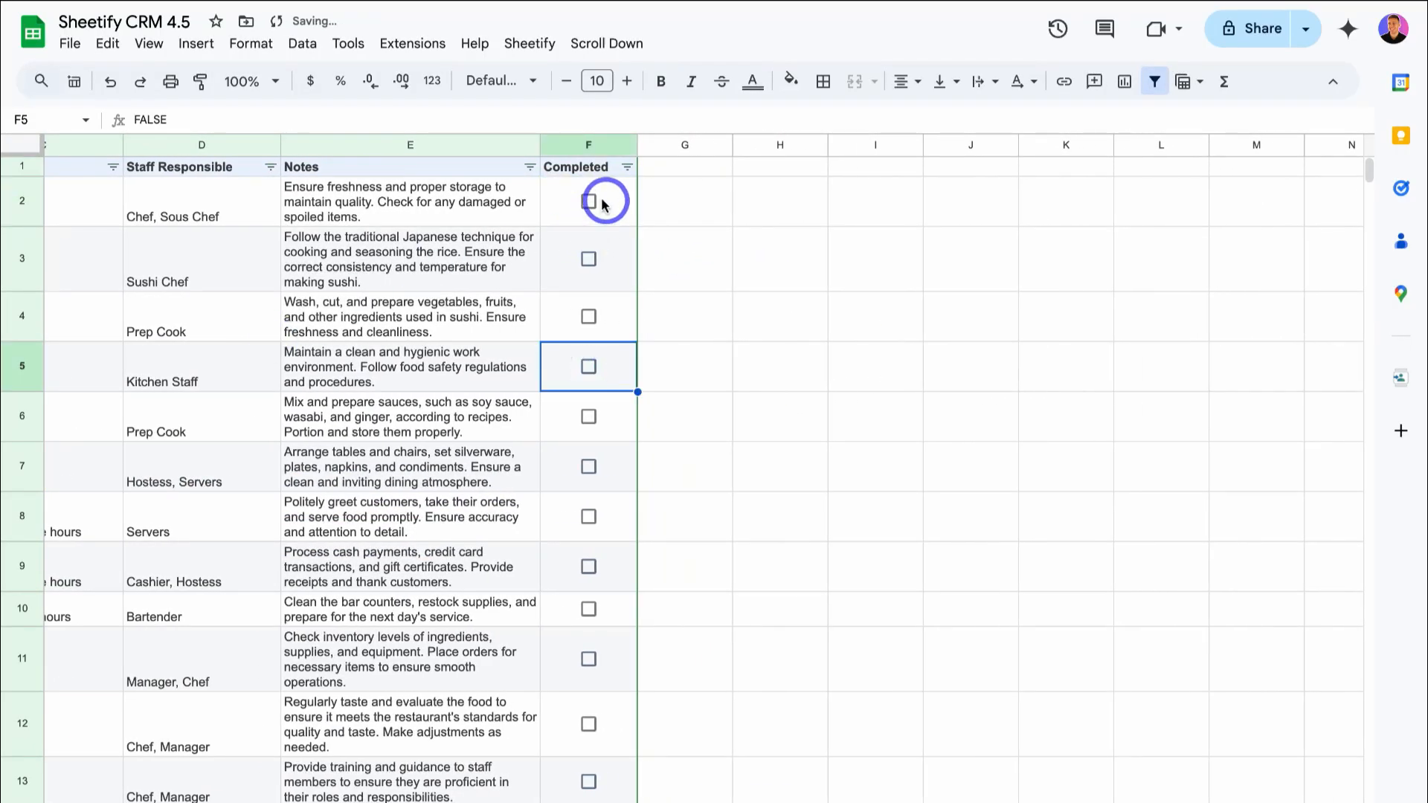
left_click(588, 200)
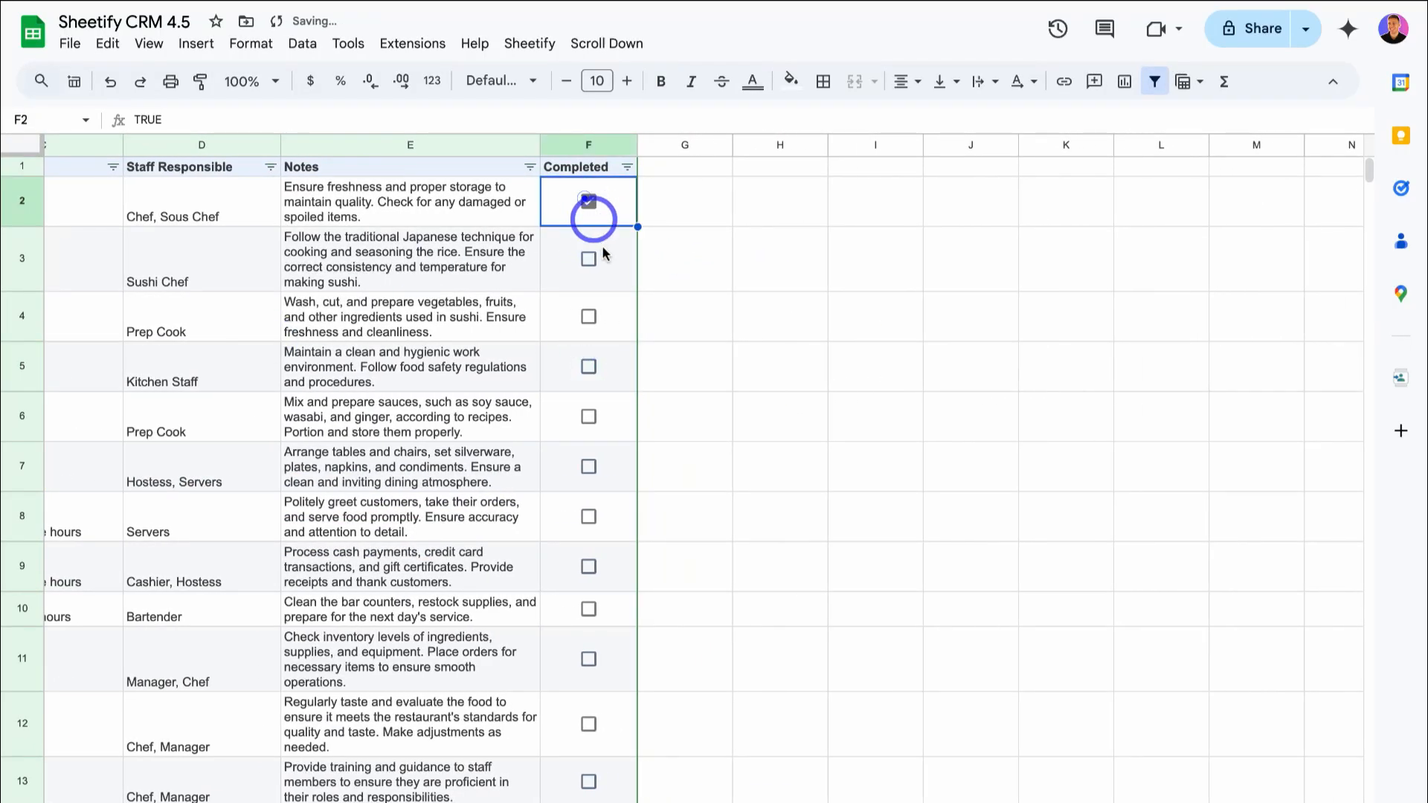
left_click(588, 259)
left_click(589, 316)
scroll(550, 312, "left", 5)
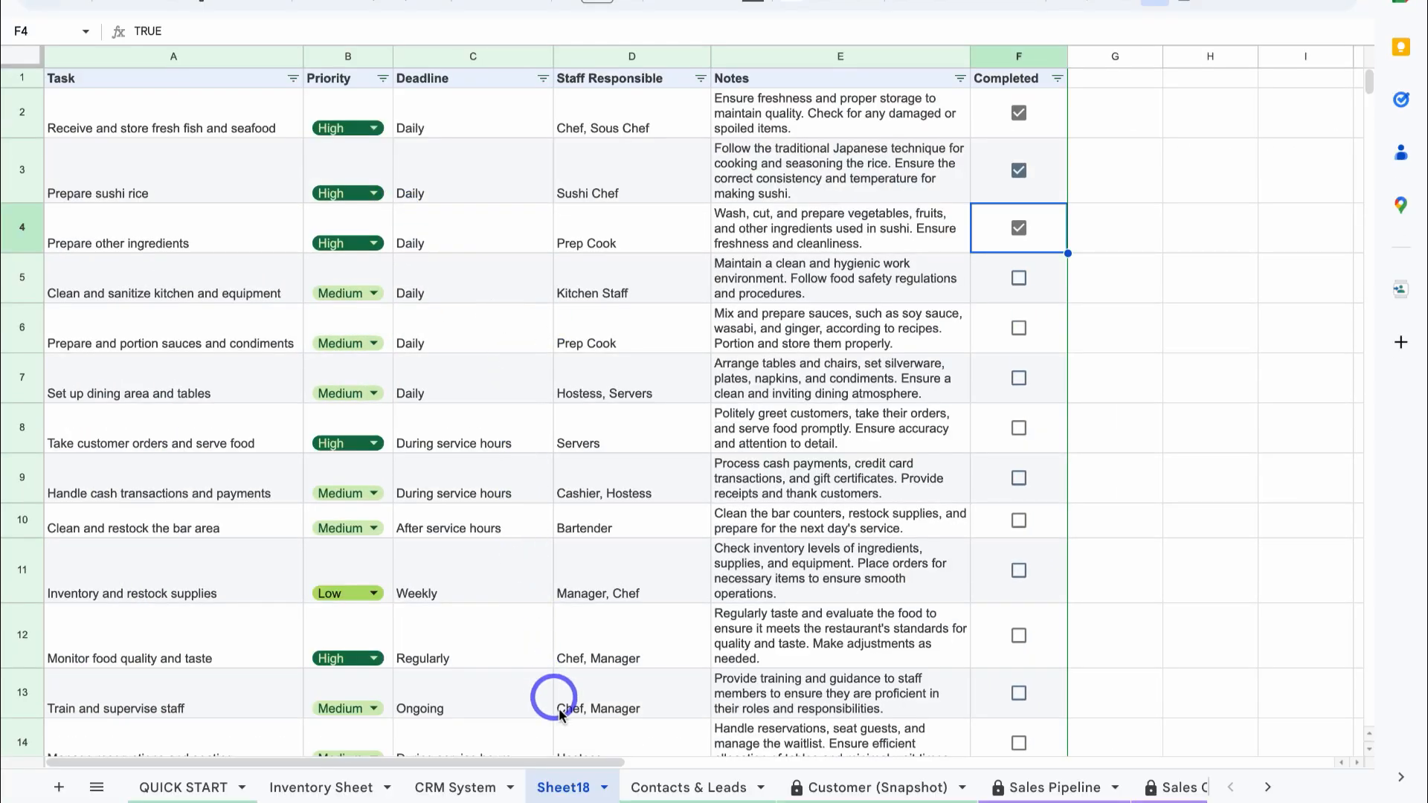
Rename the checklist sheet as "Tasks"
left_click(603, 791)
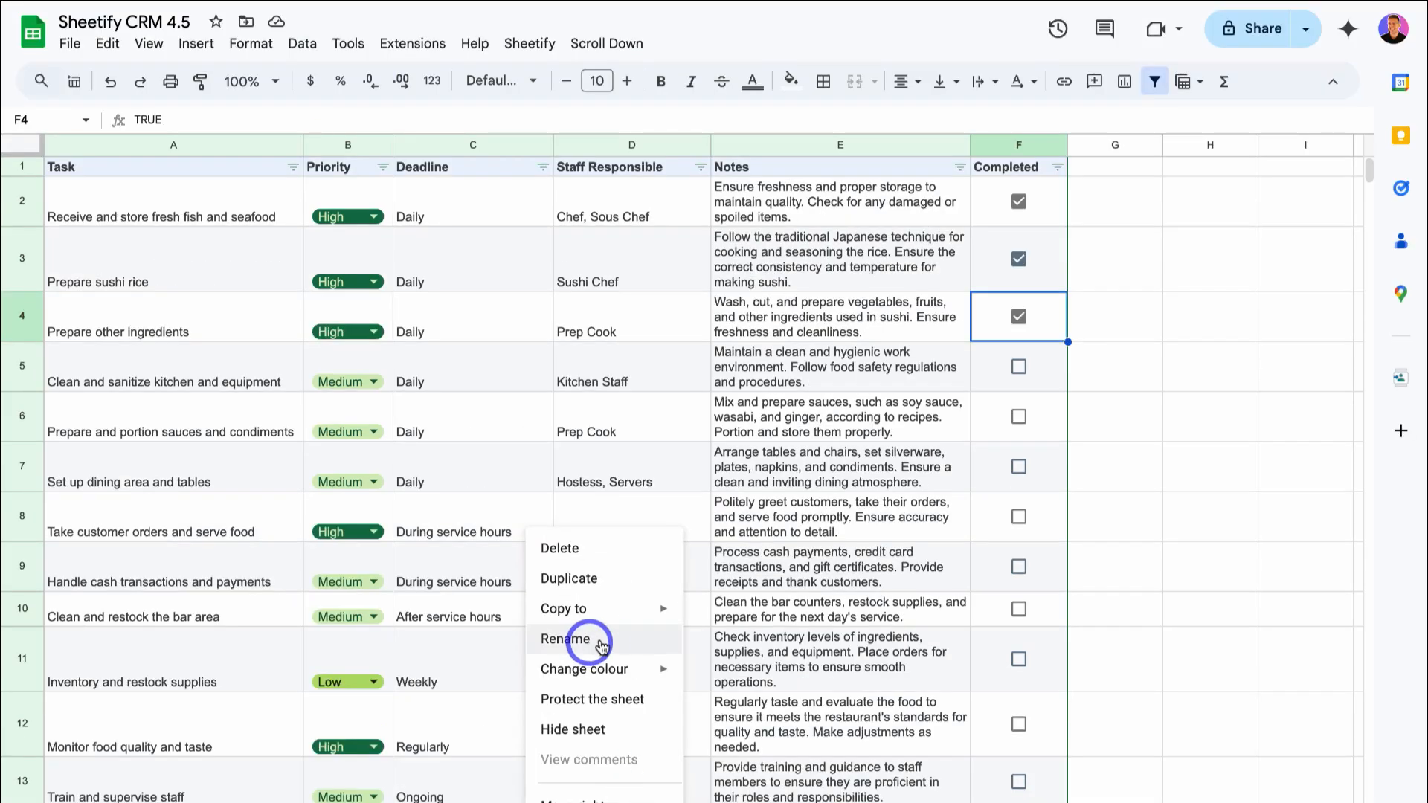
left_click(587, 555)
type("Tasks")
key("Return")
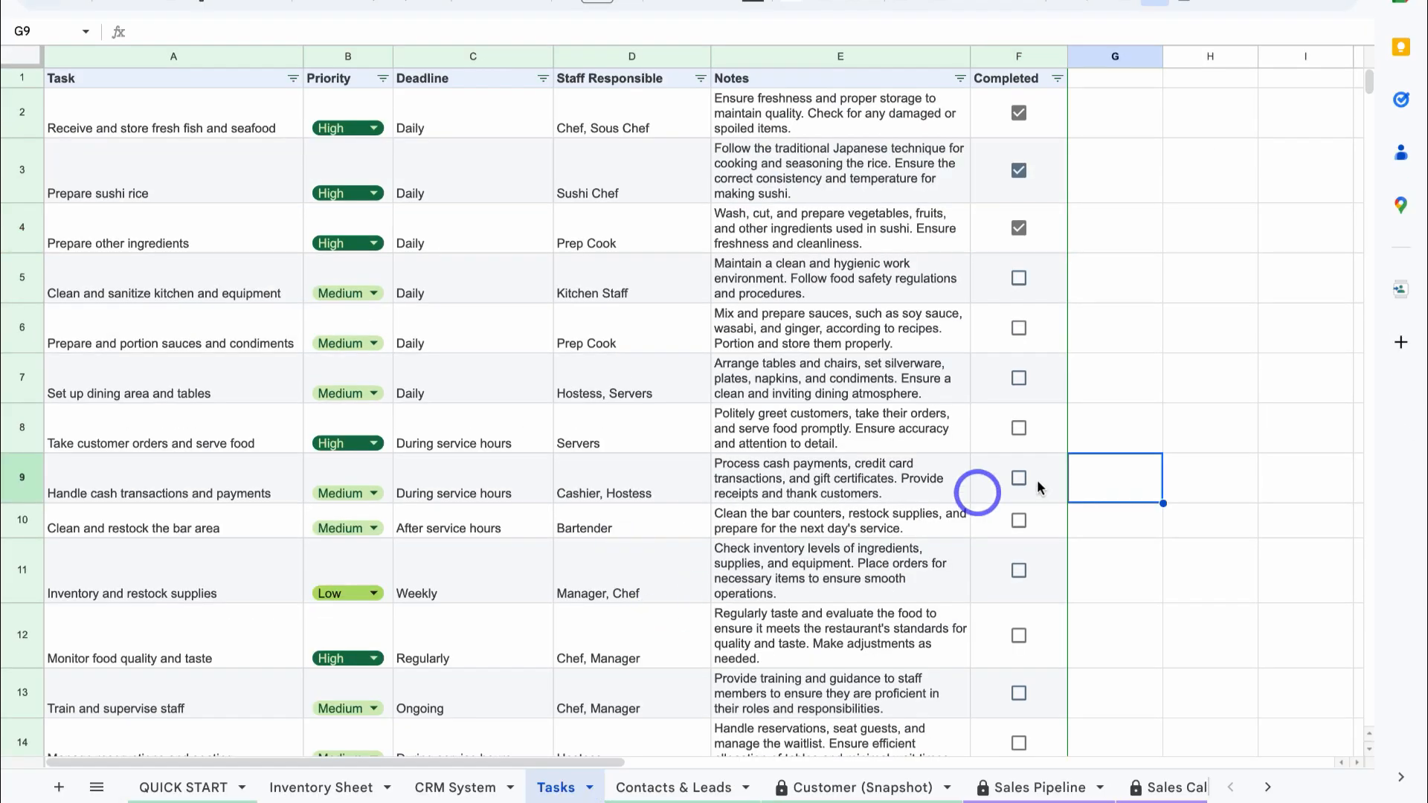
left_click(1113, 443)
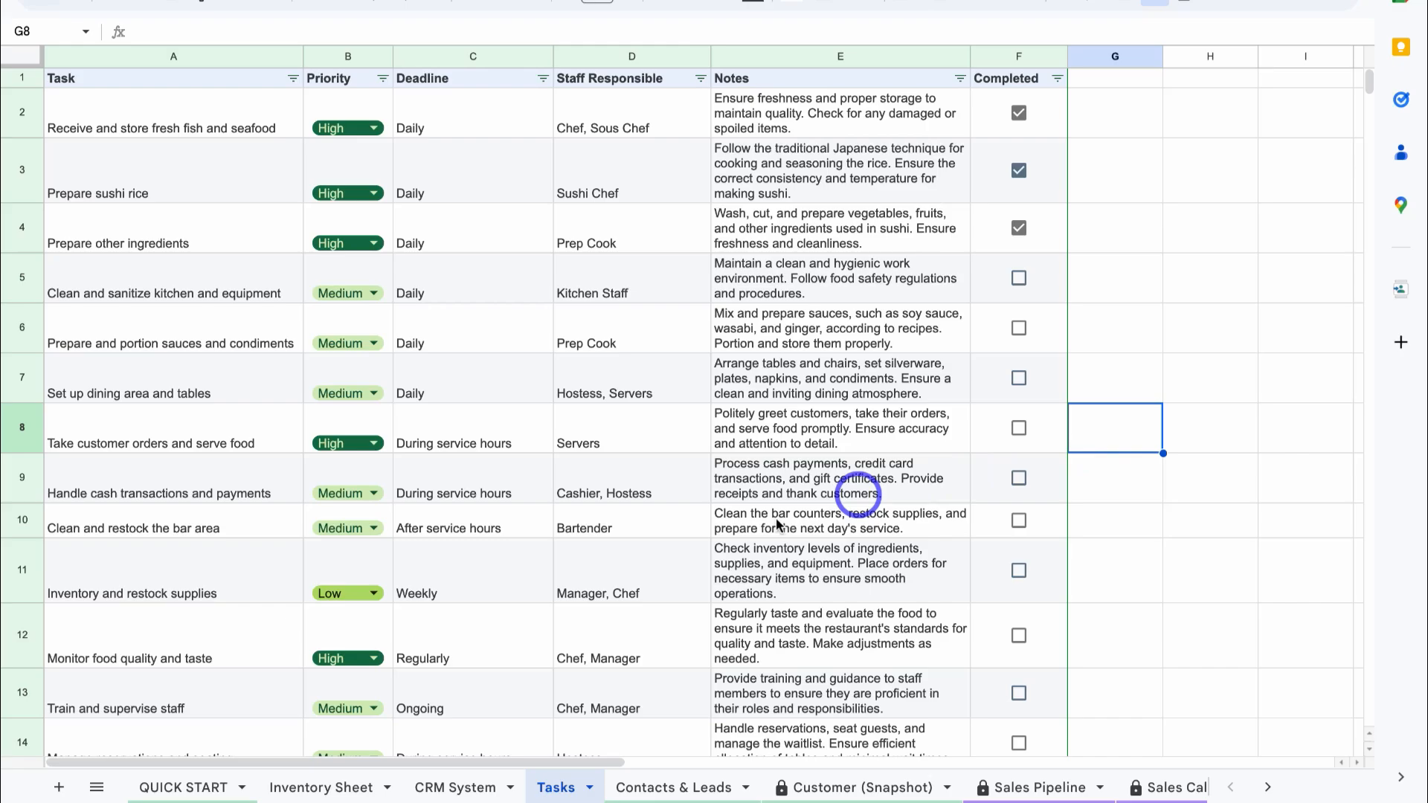
Review the generated Inventory Sheet, CRM System and Tasks sheets one after another
left_click(347, 790)
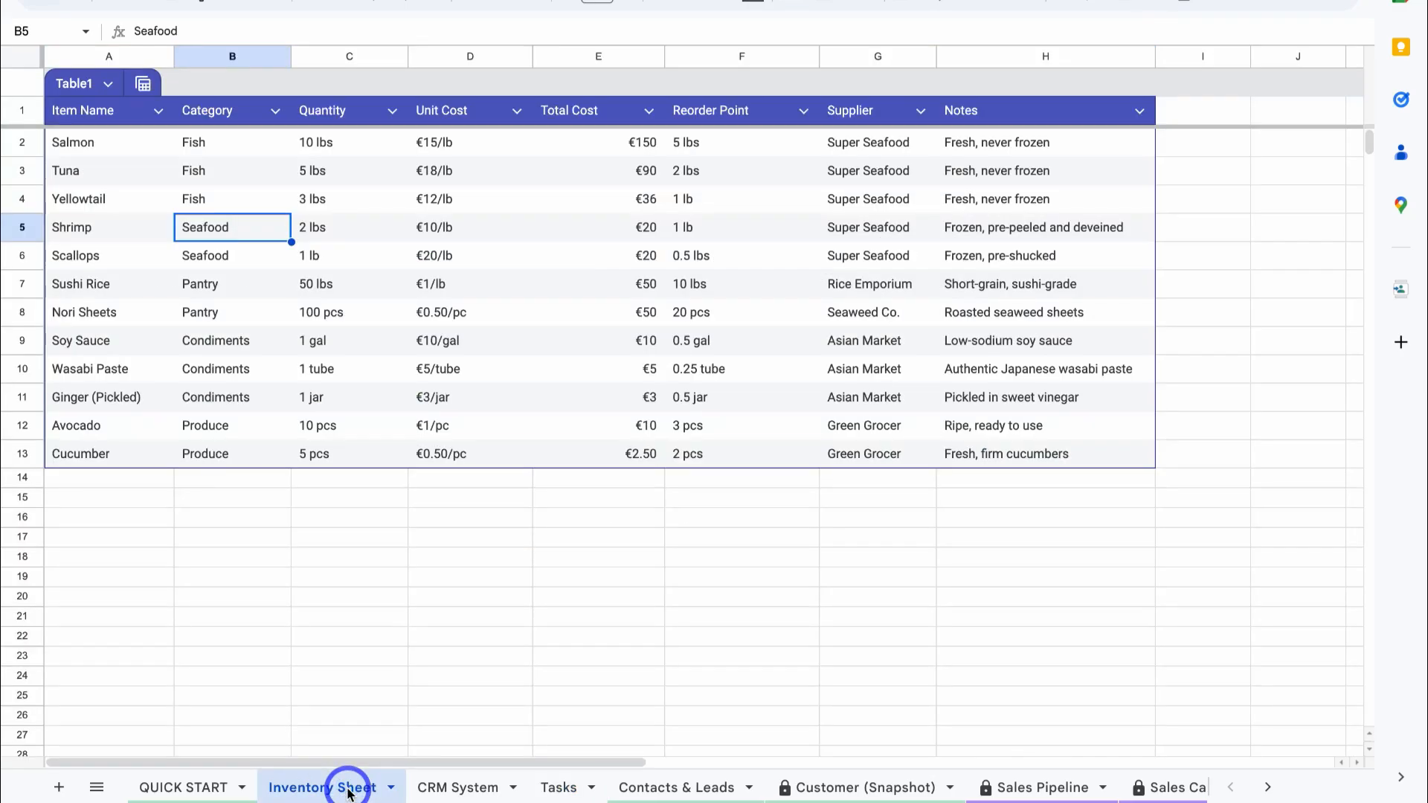
left_click(455, 790)
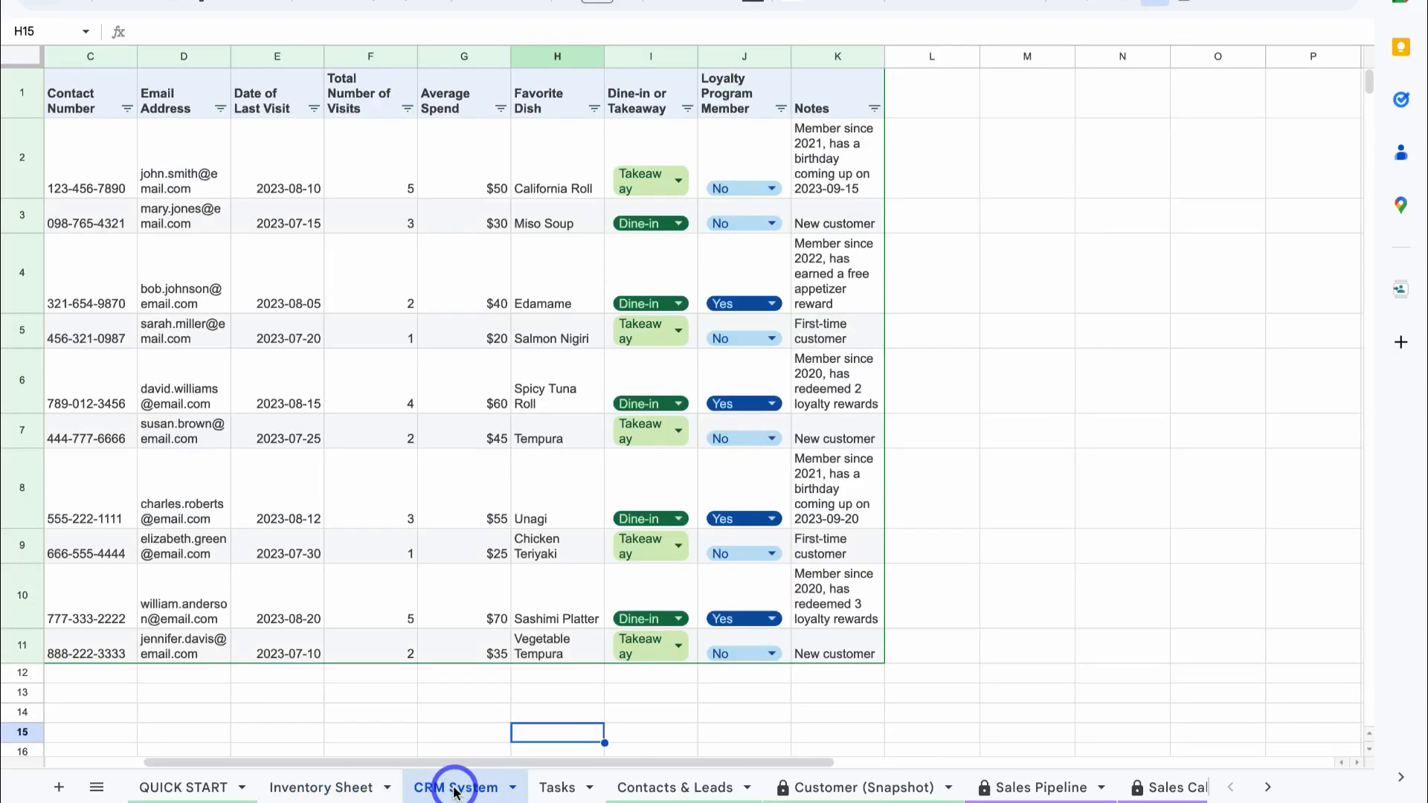
left_click(557, 788)
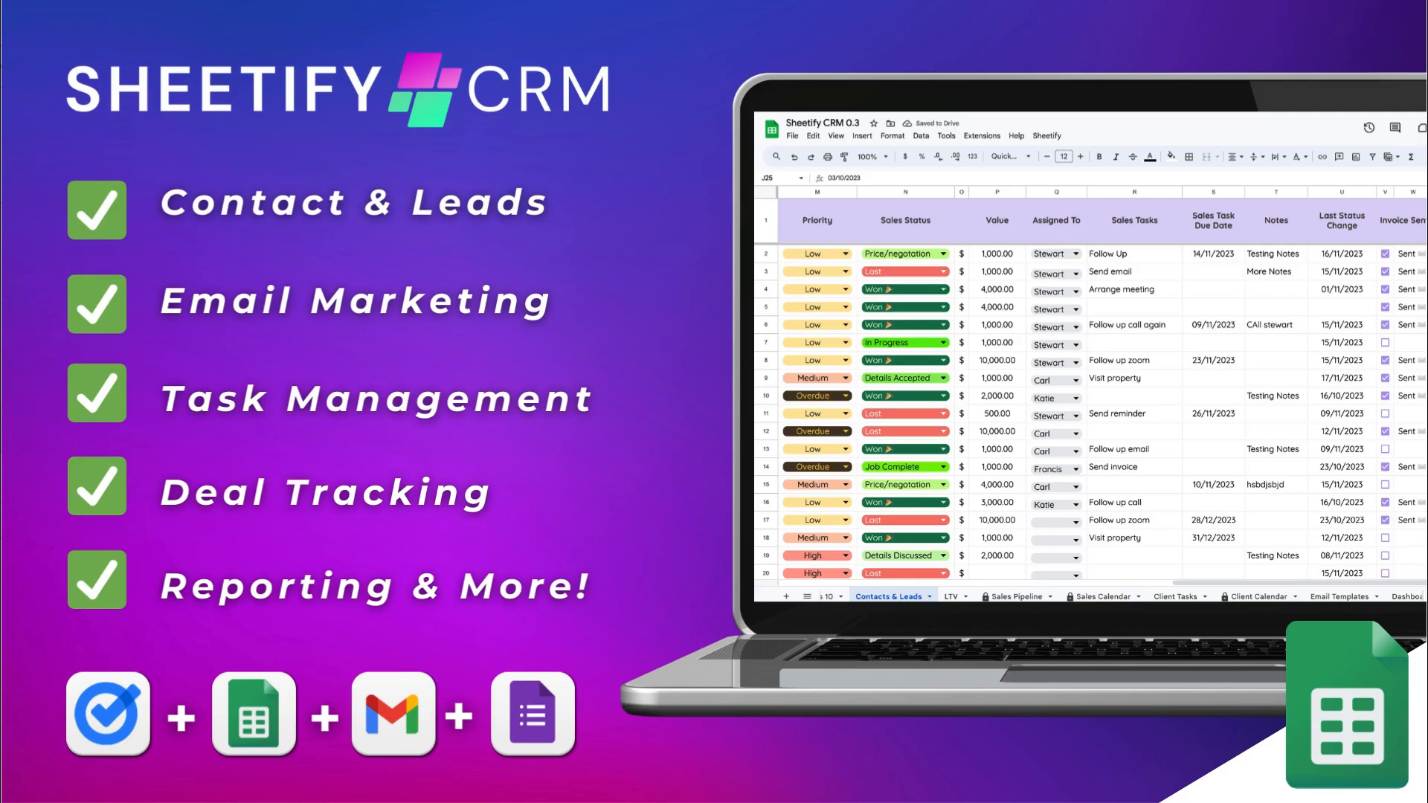
left_click(560, 788)
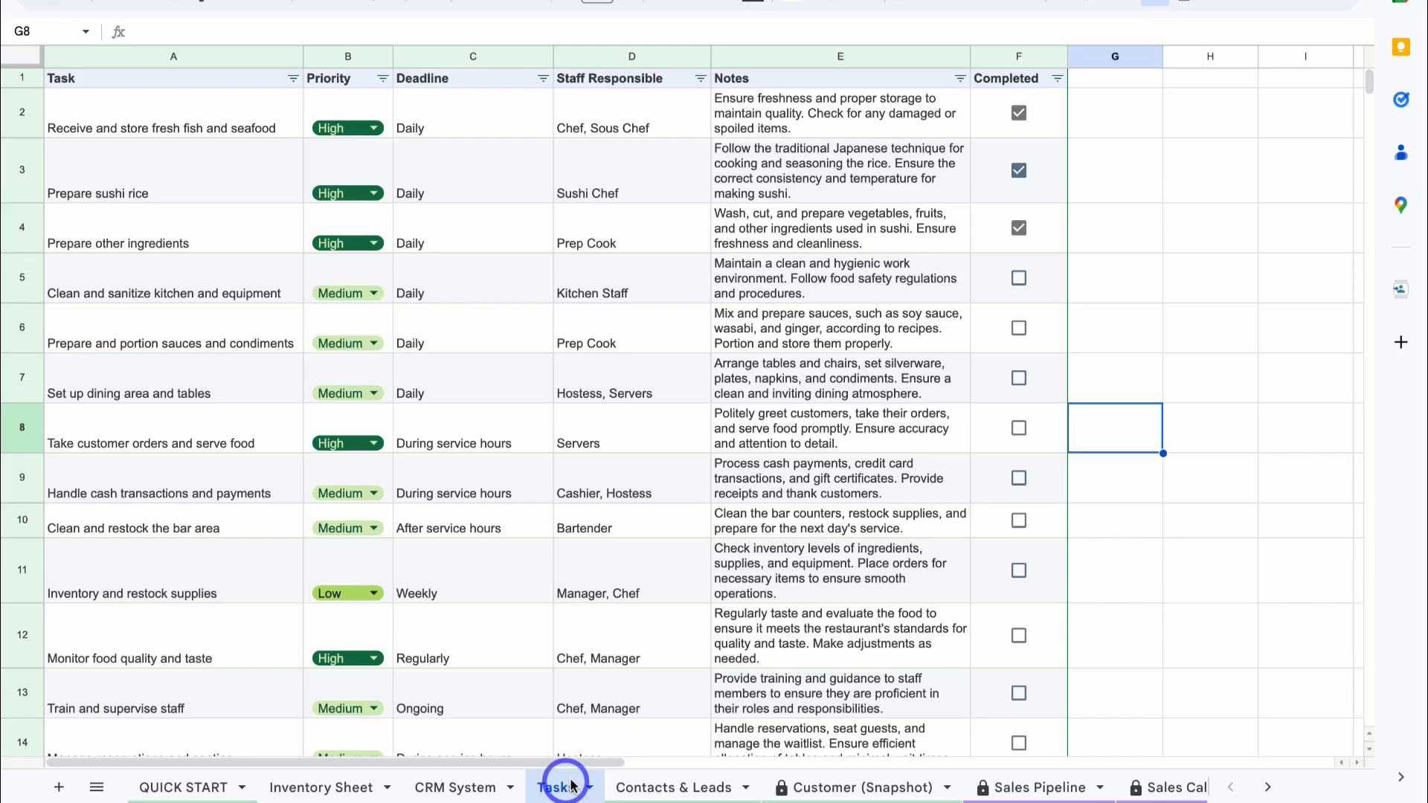
Examine the columns of the Contacts & Leads sheet and the Customer (Snapshot) sheet
left_click(658, 786)
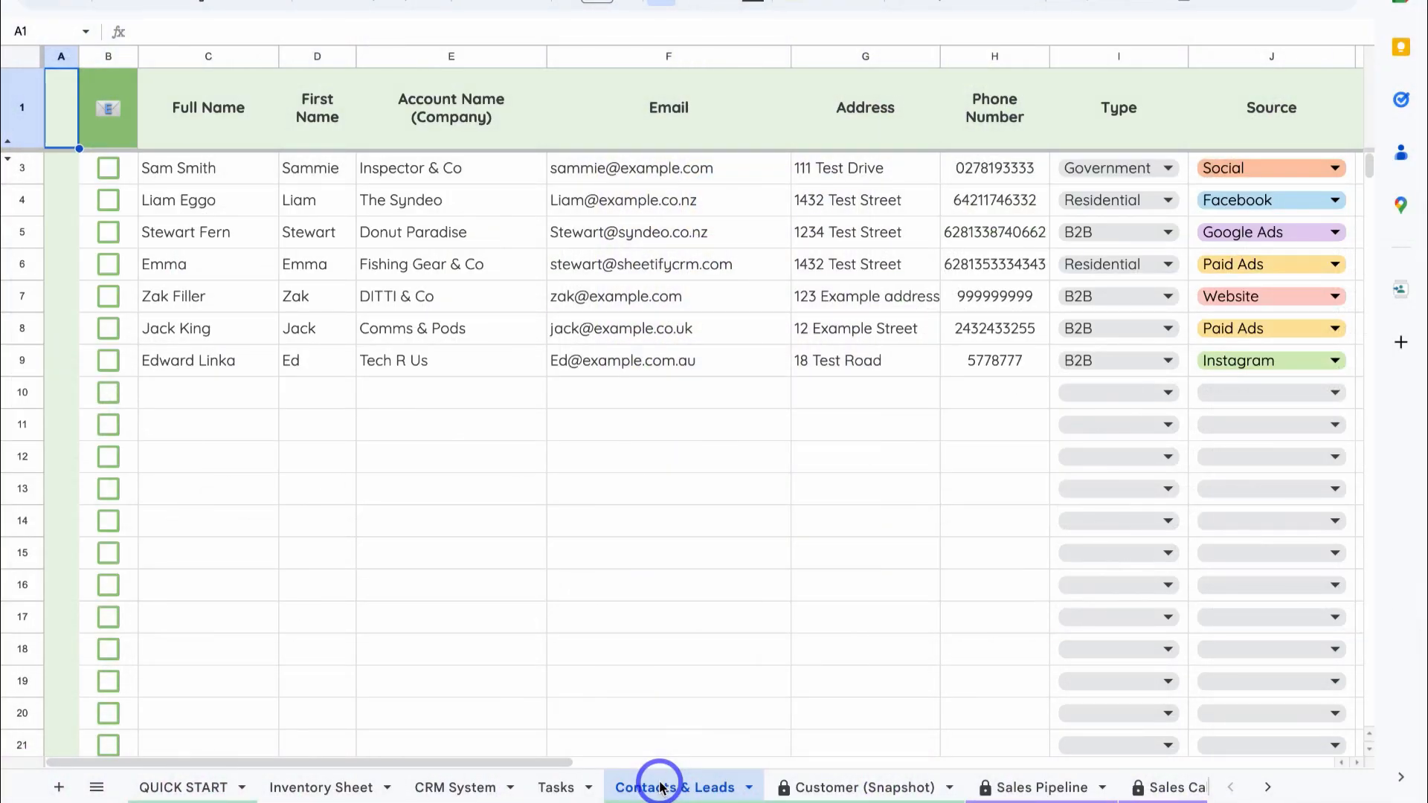
scroll(701, 662, "right", 8)
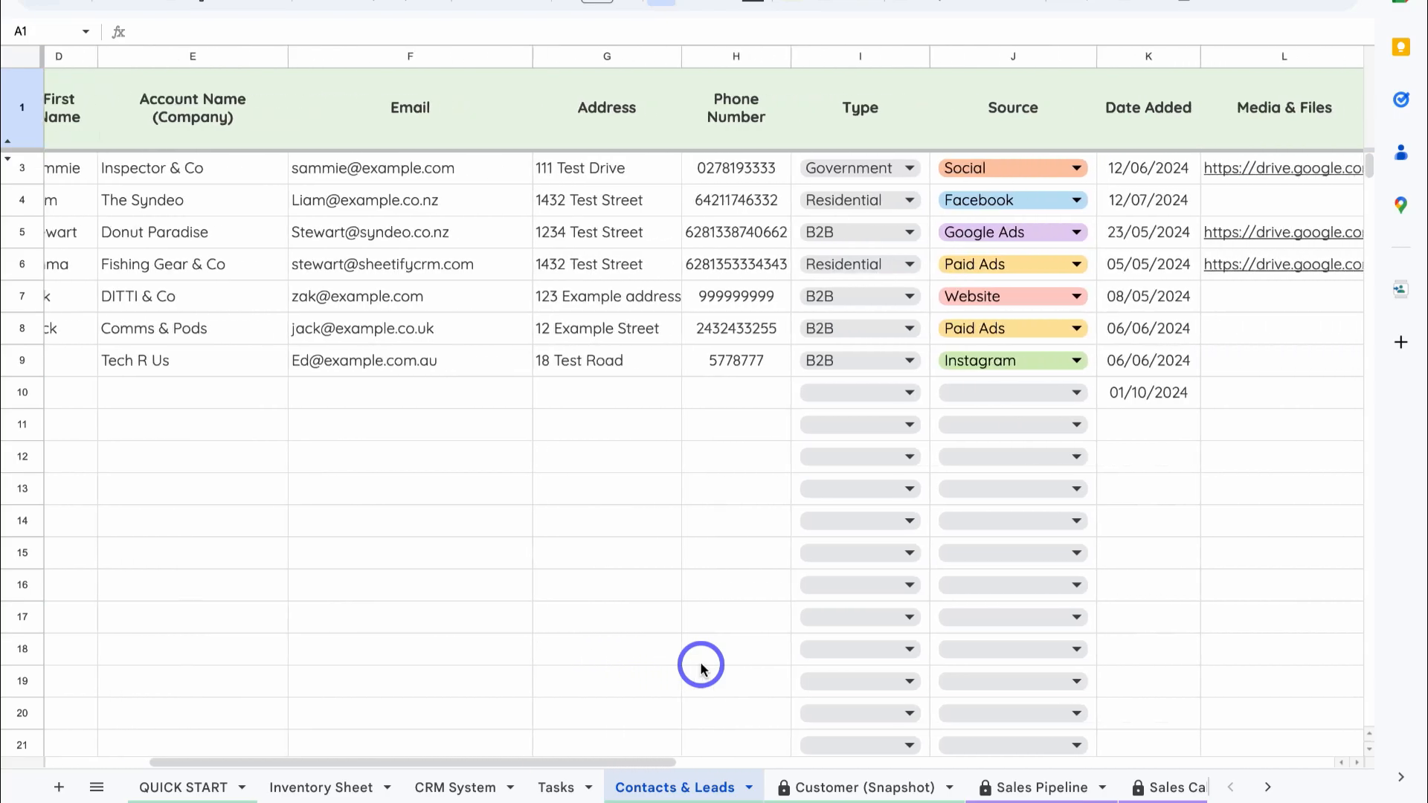
scroll(701, 664, "left", 8)
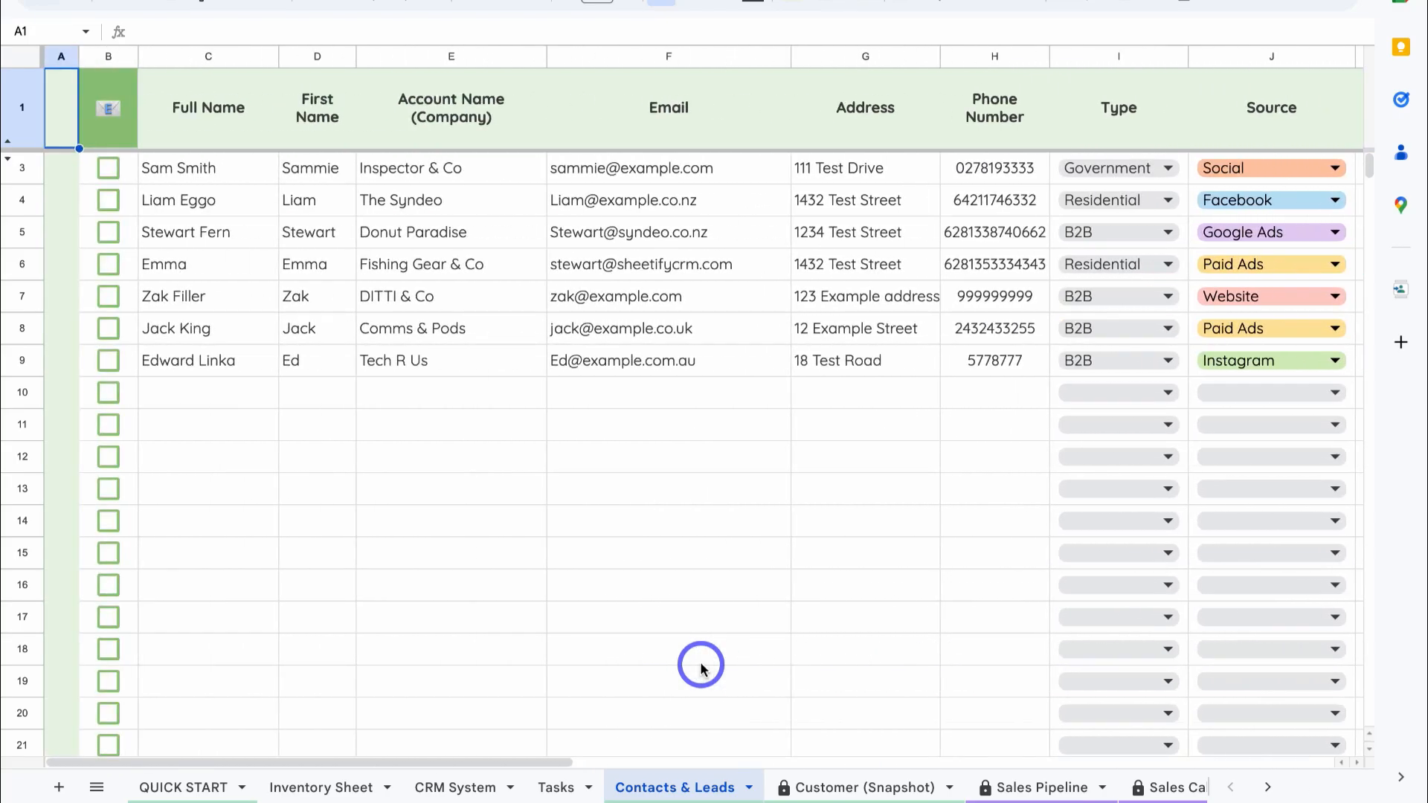
left_click(840, 785)
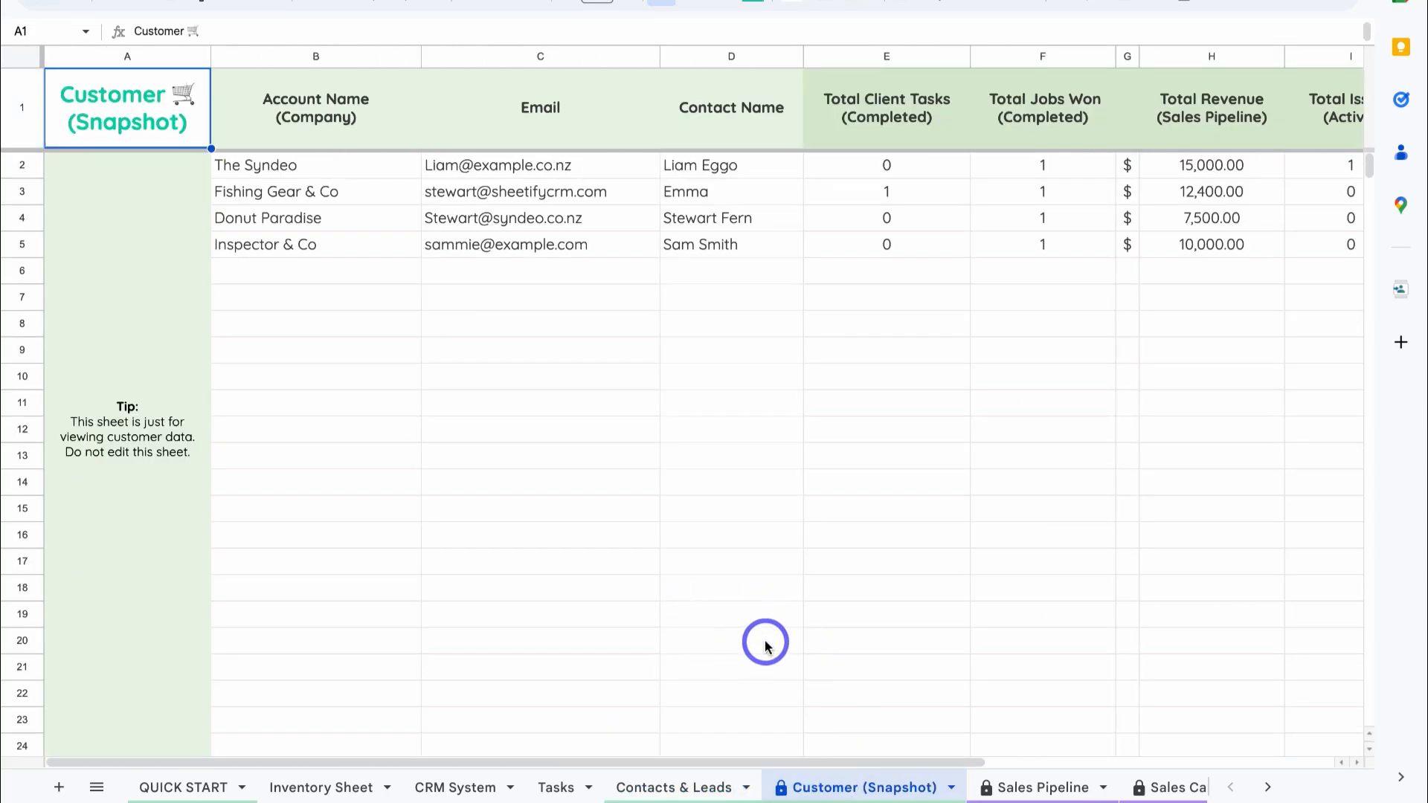
scroll(765, 644, "right", 3)
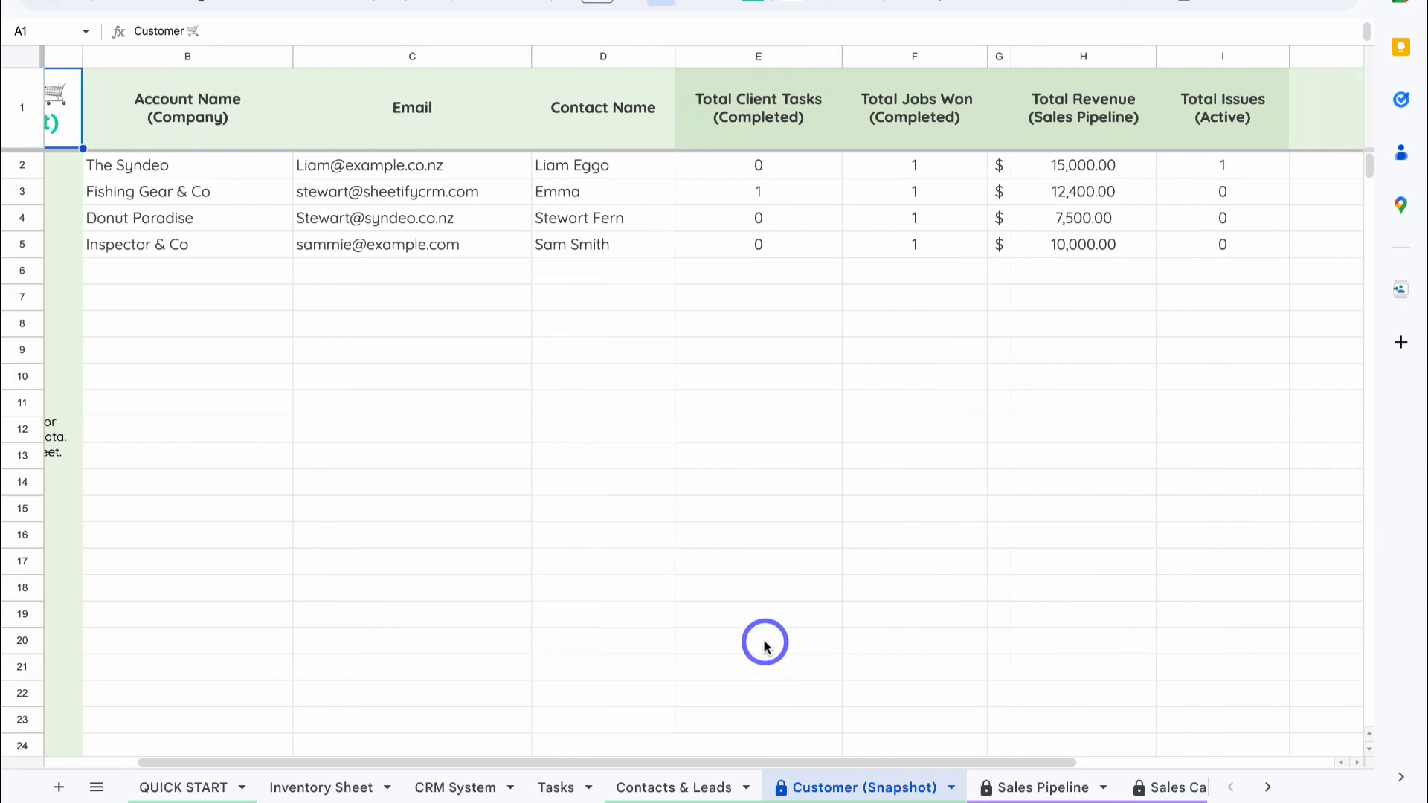
Look through the Sales Pipeline, Sales Calendar, Client Tasks and Client Calendar sheets
scroll(855, 785, "right", 5)
left_click(682, 786)
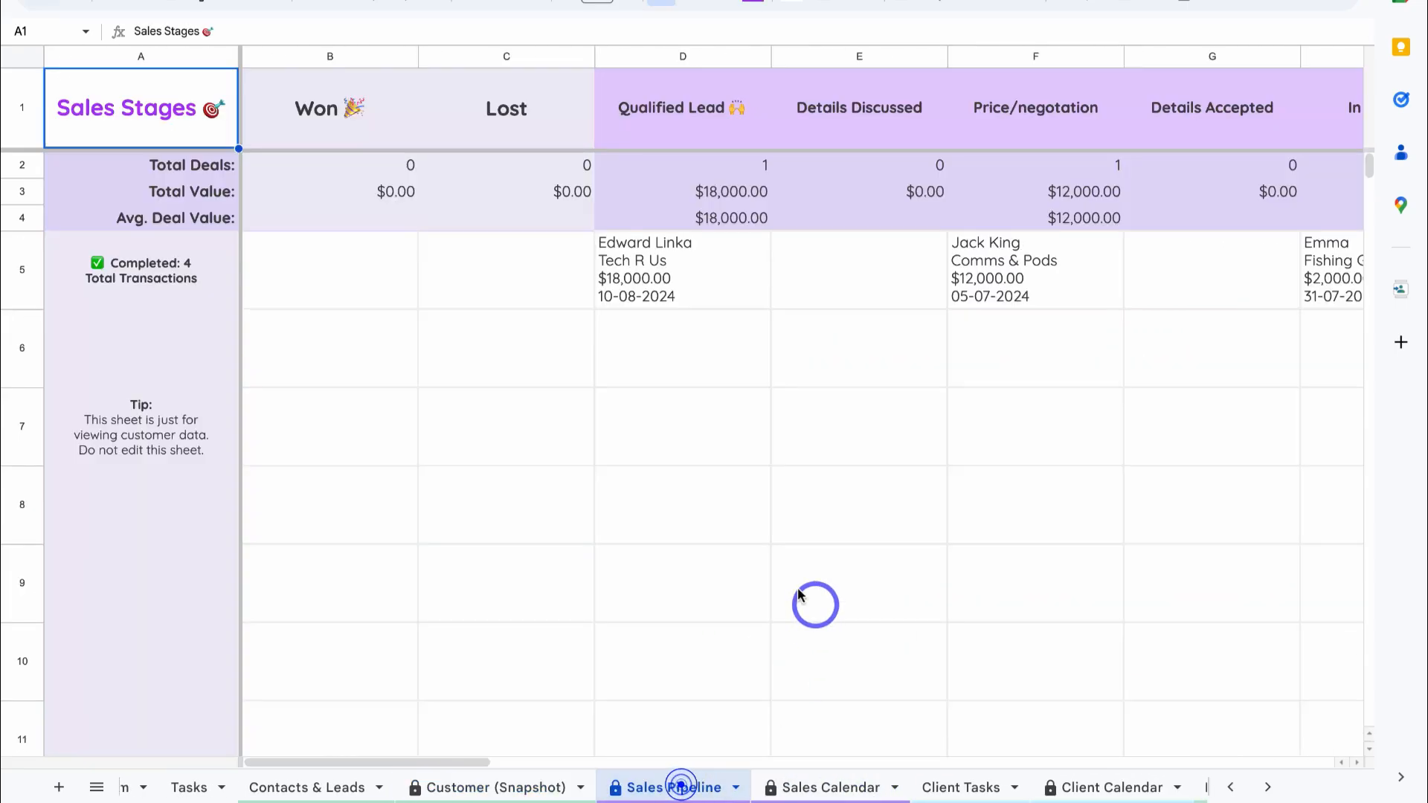
scroll(672, 580, "right", 3)
left_click(823, 786)
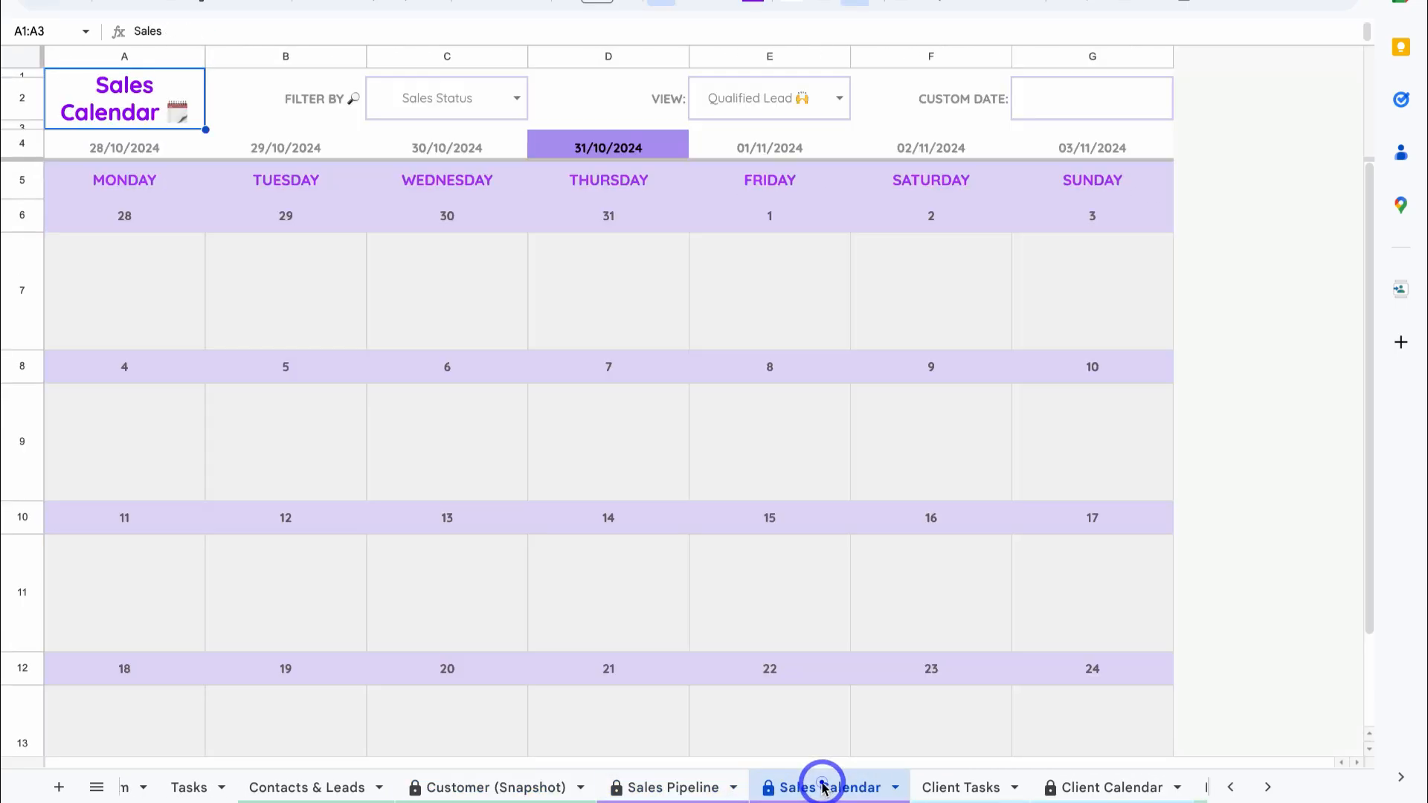
scroll(913, 793, "right", 3)
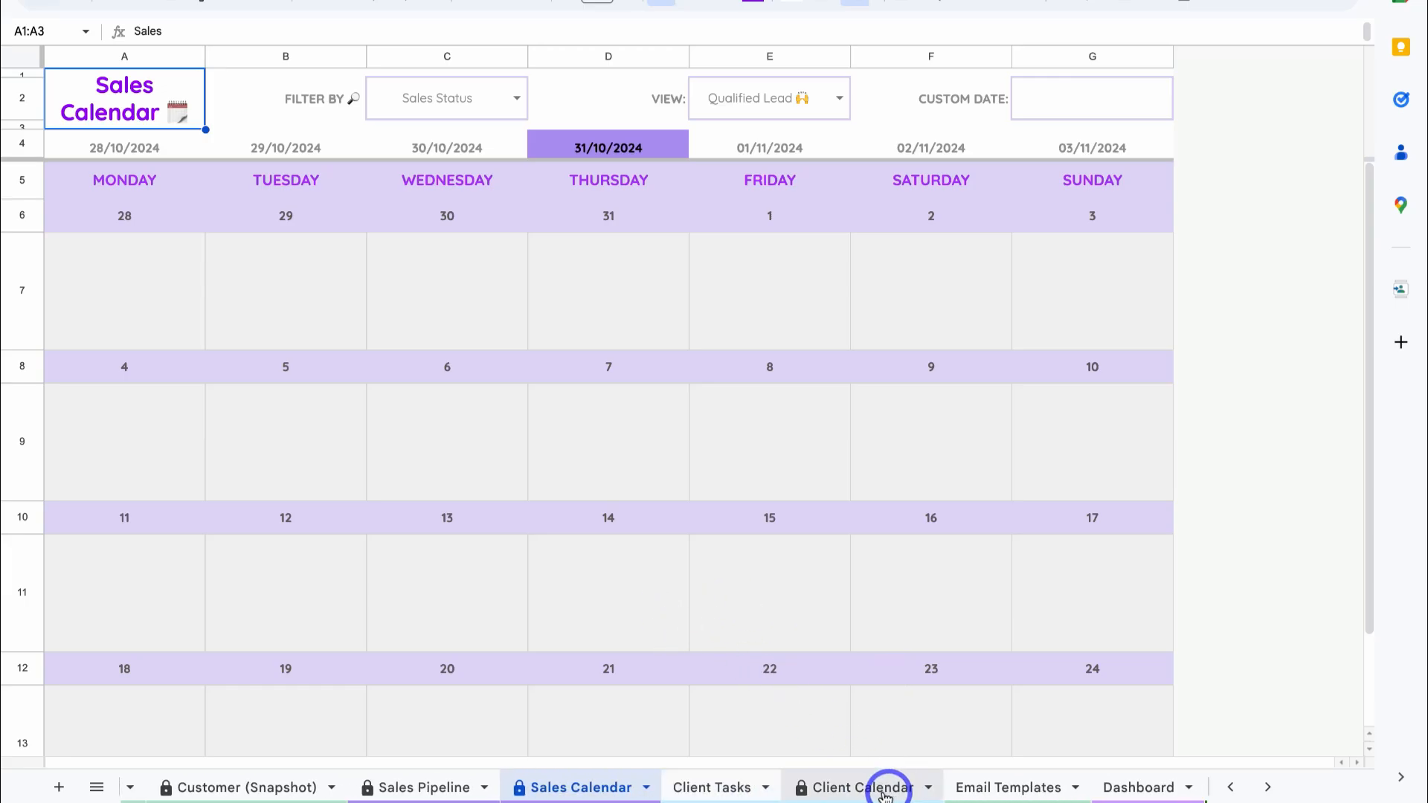
left_click(731, 789)
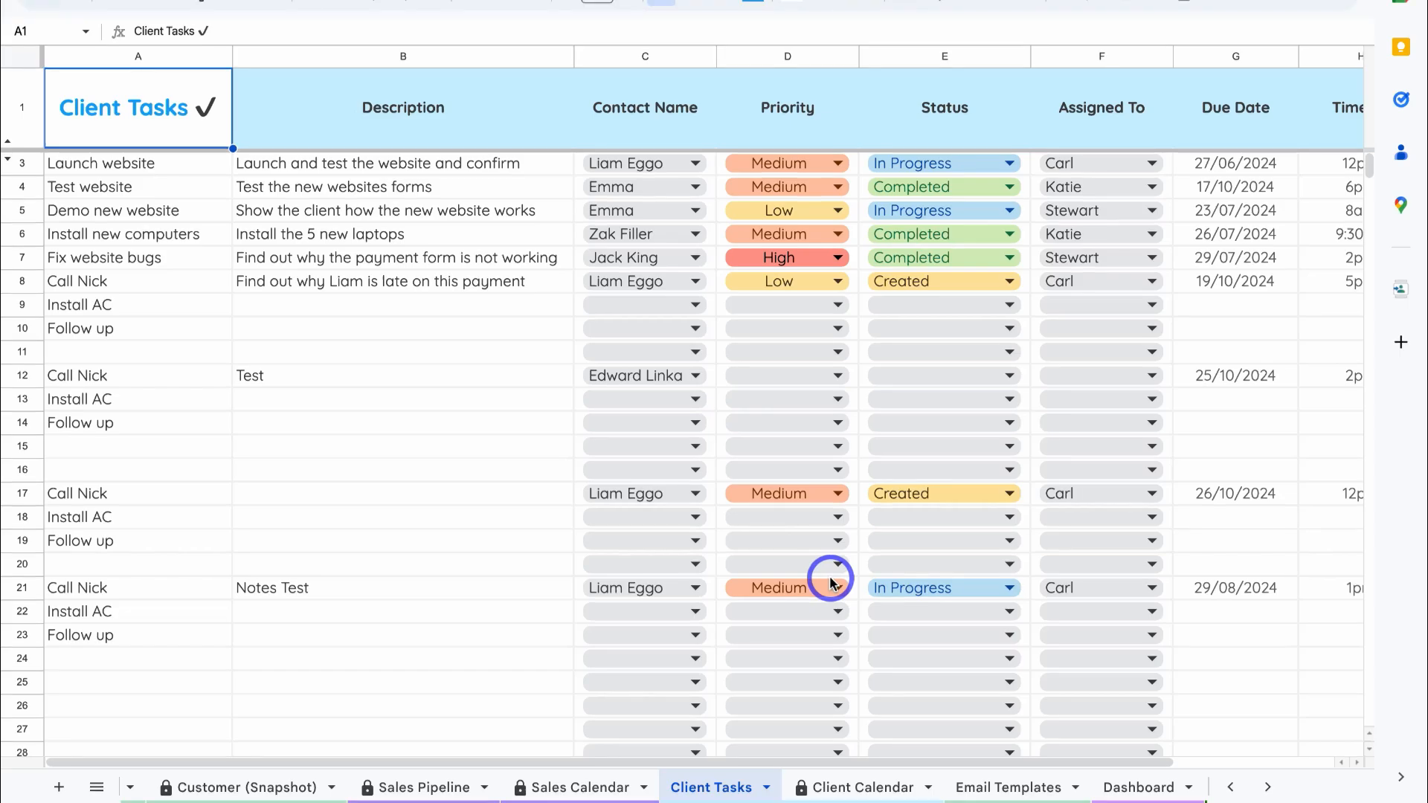
left_click(864, 786)
Examine the email templates and the charts and search sections on the Dashboard sheet
scroll(867, 788, "right", 3)
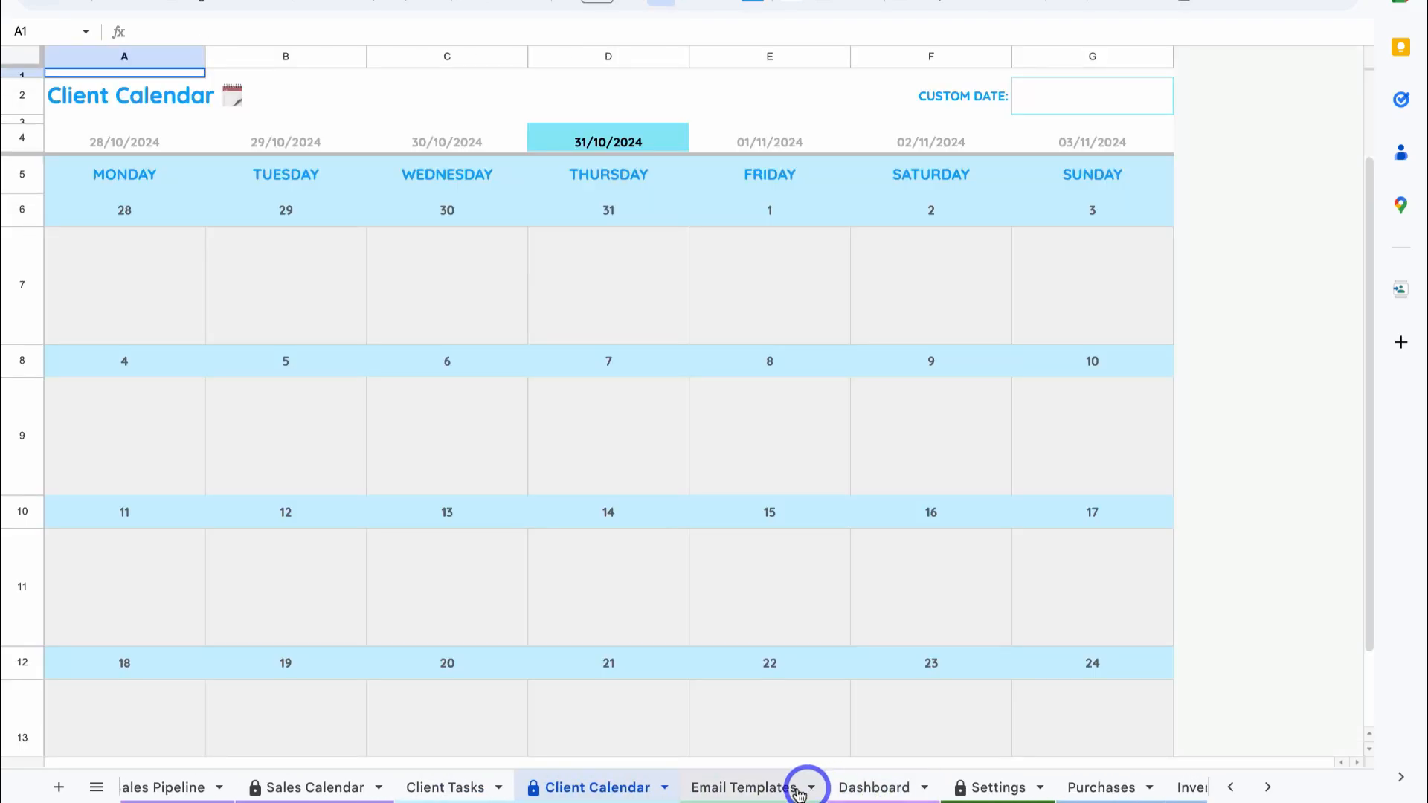
left_click(756, 790)
scroll(773, 644, "down", 3)
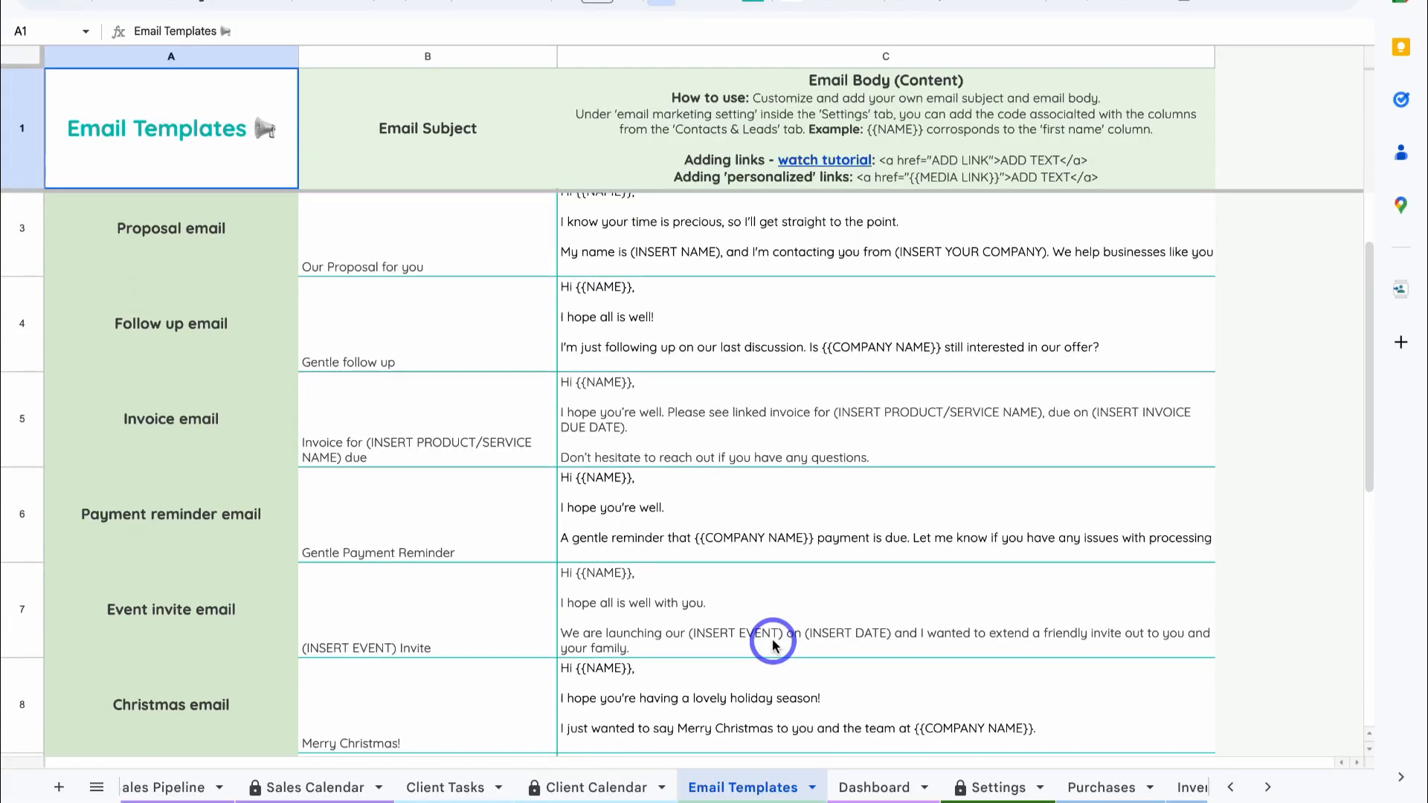
scroll(773, 644, "up", 3)
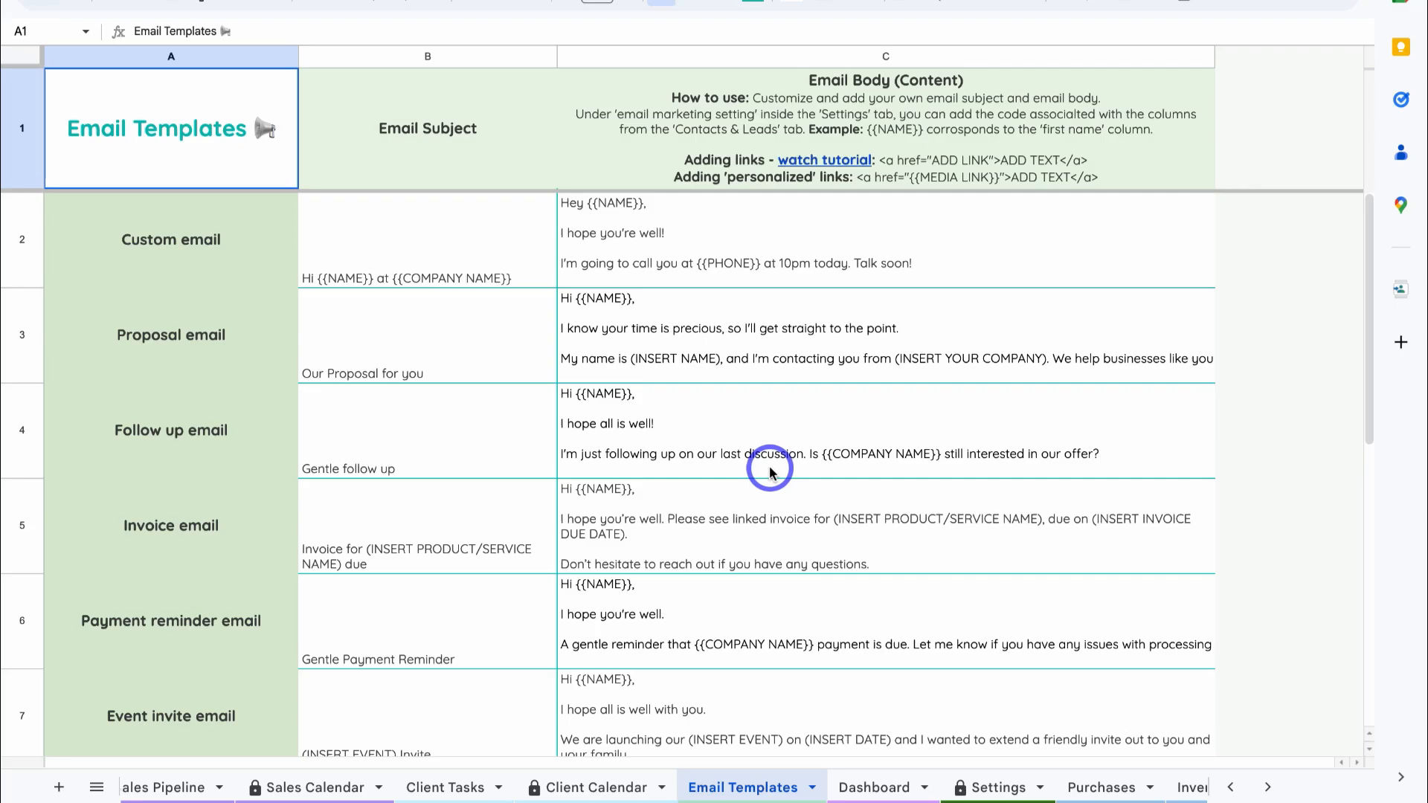
left_click(885, 786)
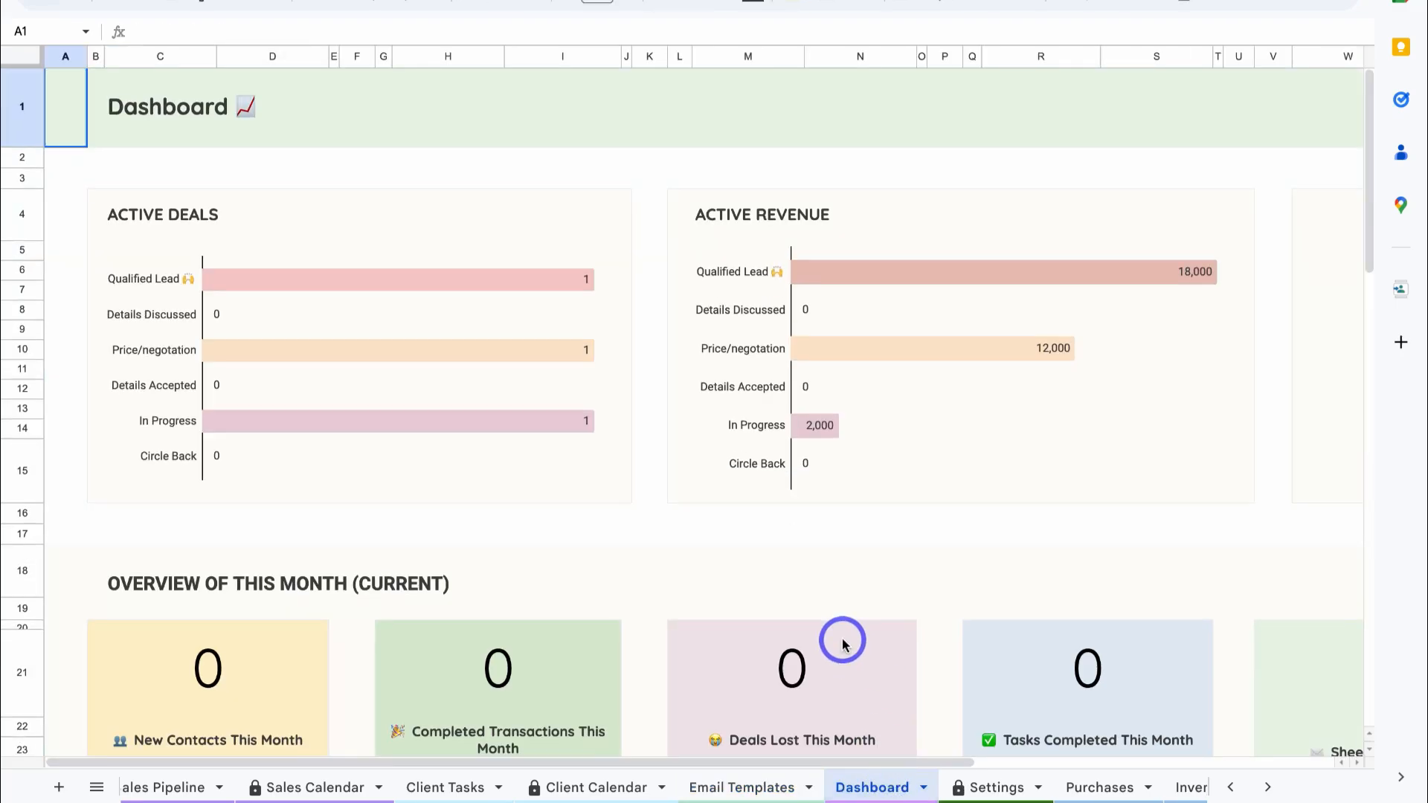
scroll(843, 644, "down", 12)
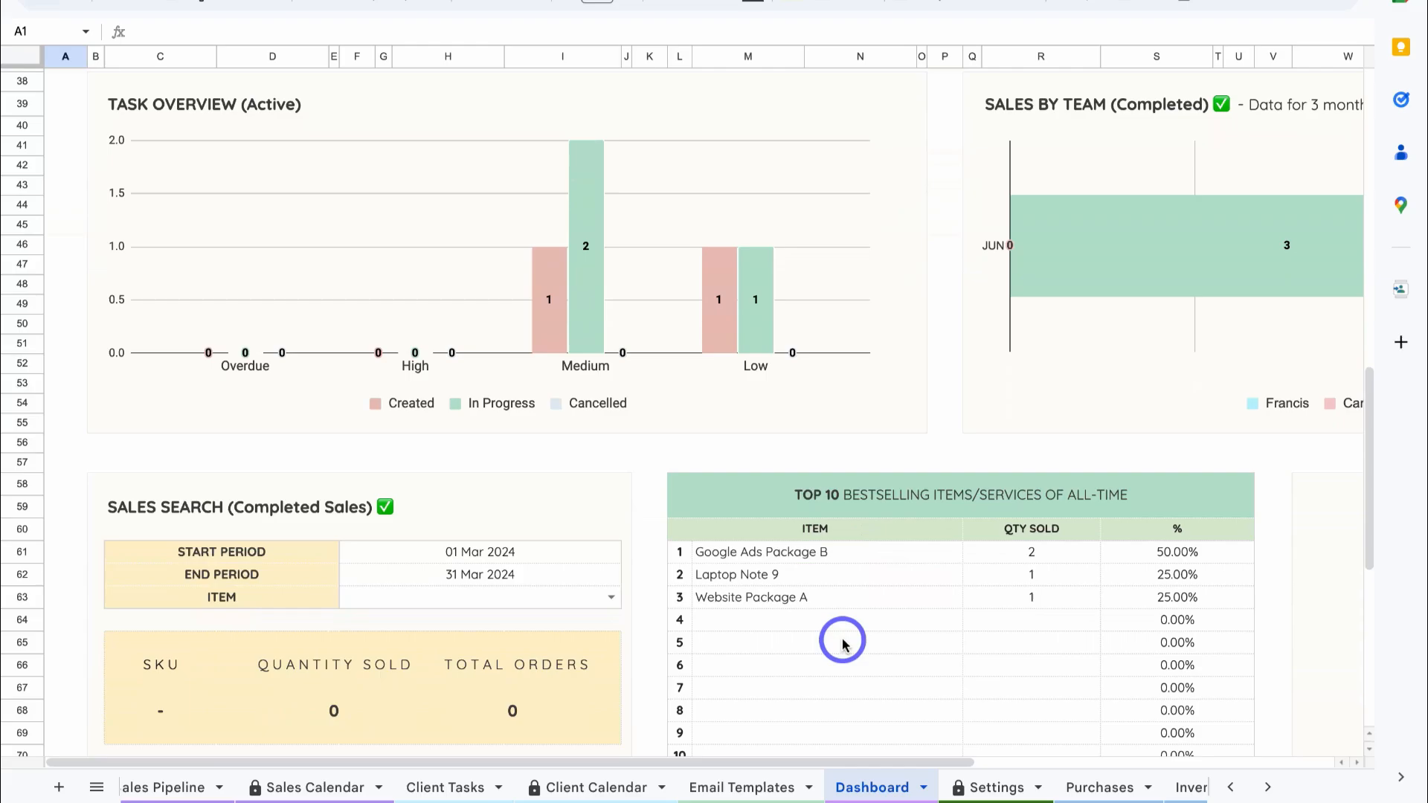
scroll(842, 644, "down", 7)
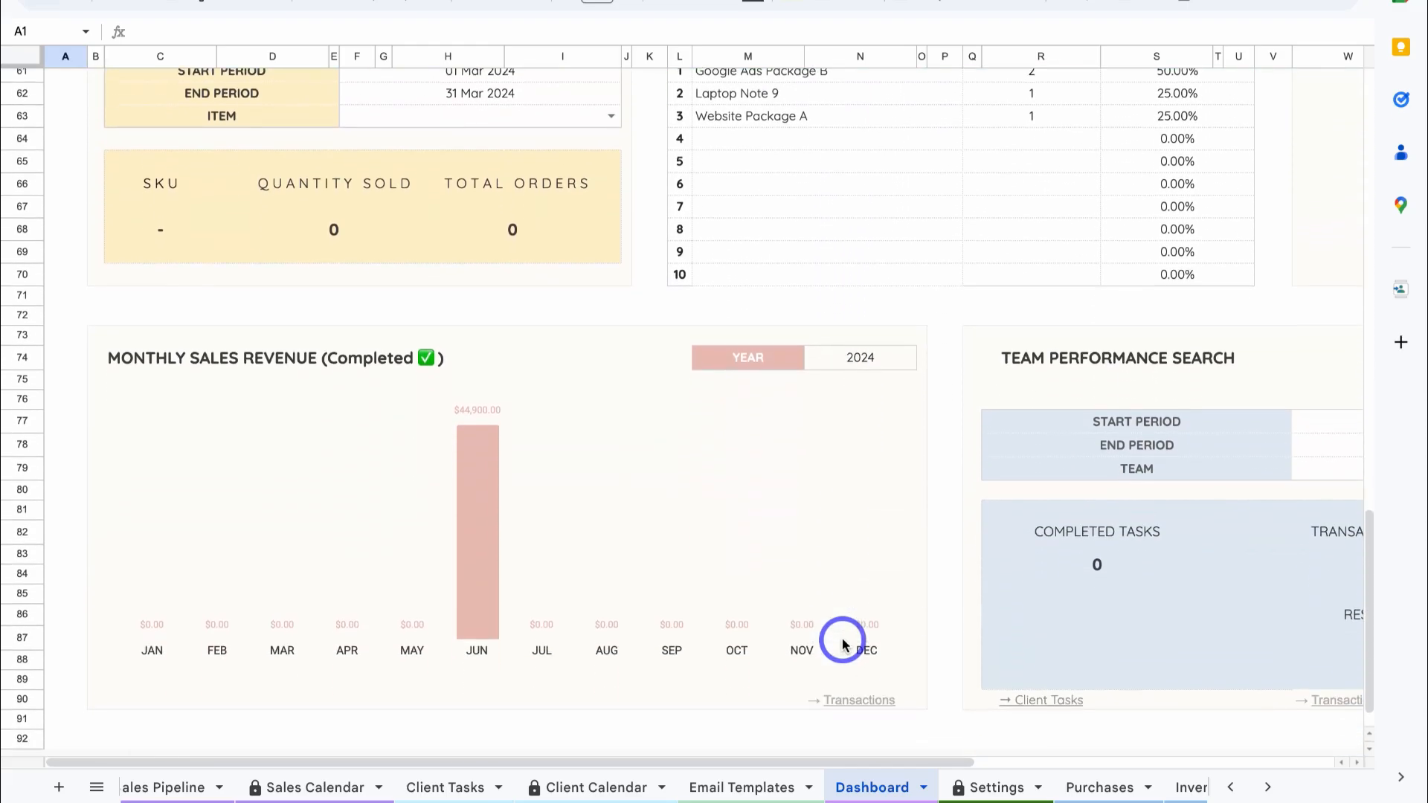
Examine the Monthly Sales Revenue chart and the Team Performance Search section on the Dashboard sheet
scroll(843, 644, "down", 2)
scroll(843, 640, "right", 5)
scroll(842, 641, "up", 5)
Look through the Settings, Purchases and Inventory sheets, including the full width of the Inventory columns
left_click(992, 787)
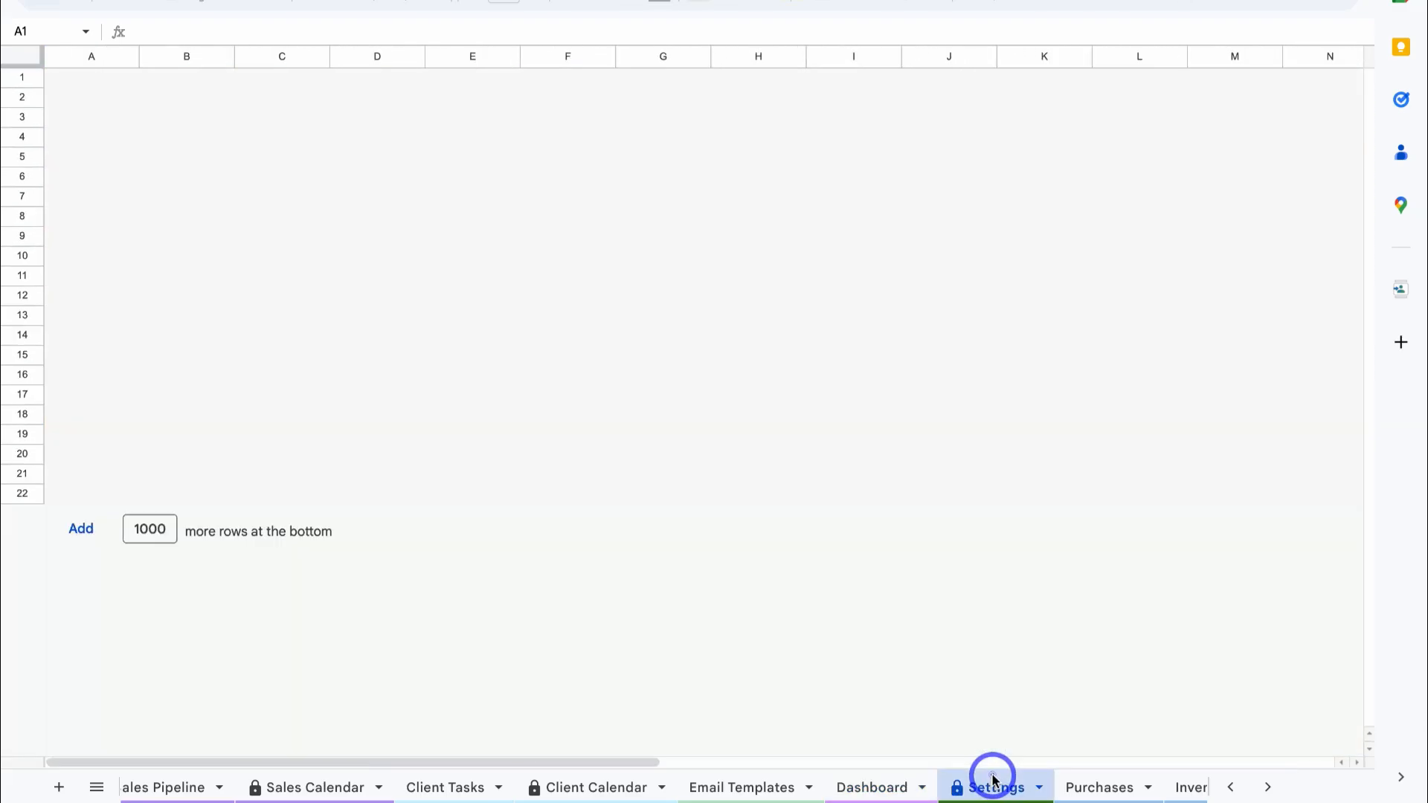
left_click(1099, 787)
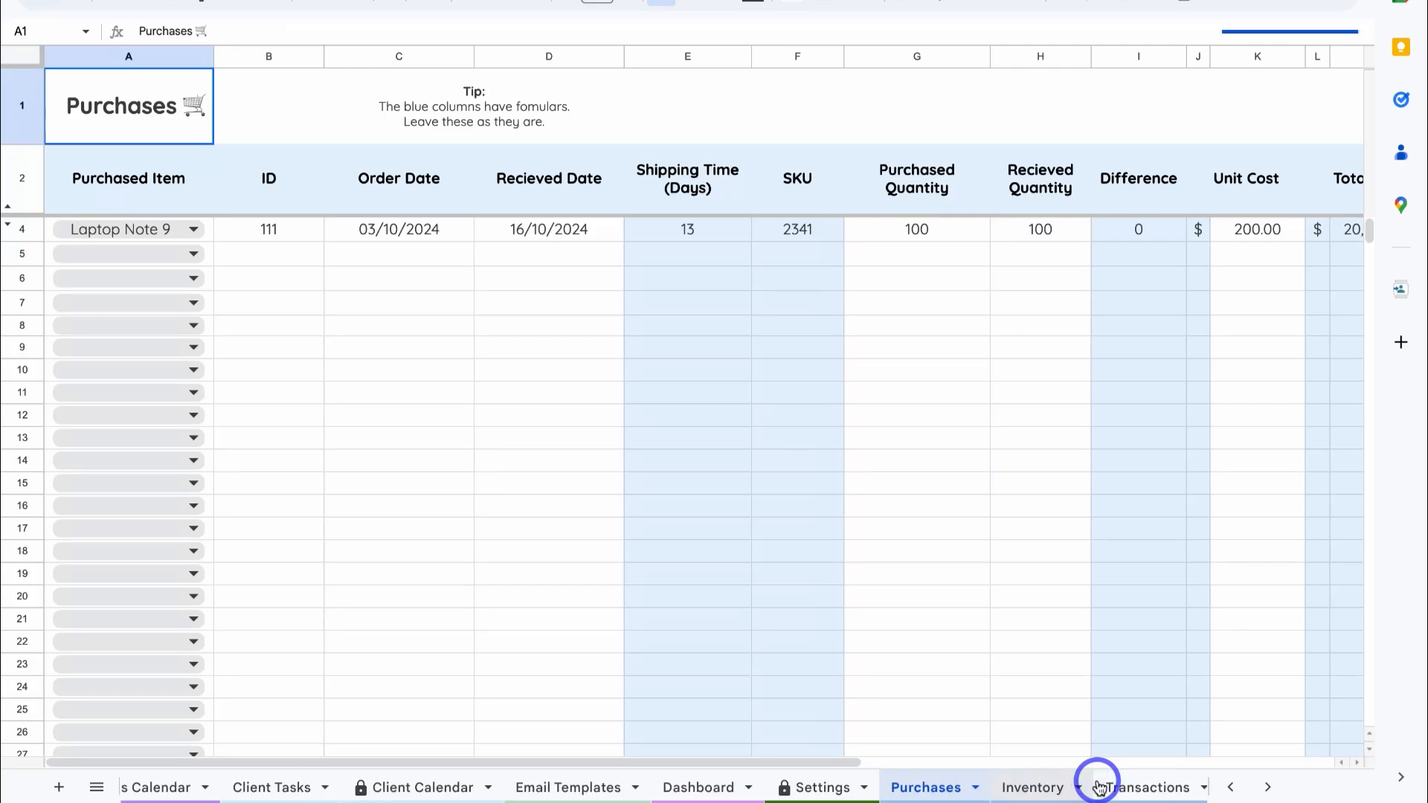
left_click(1035, 786)
scroll(1073, 707, "right", 3)
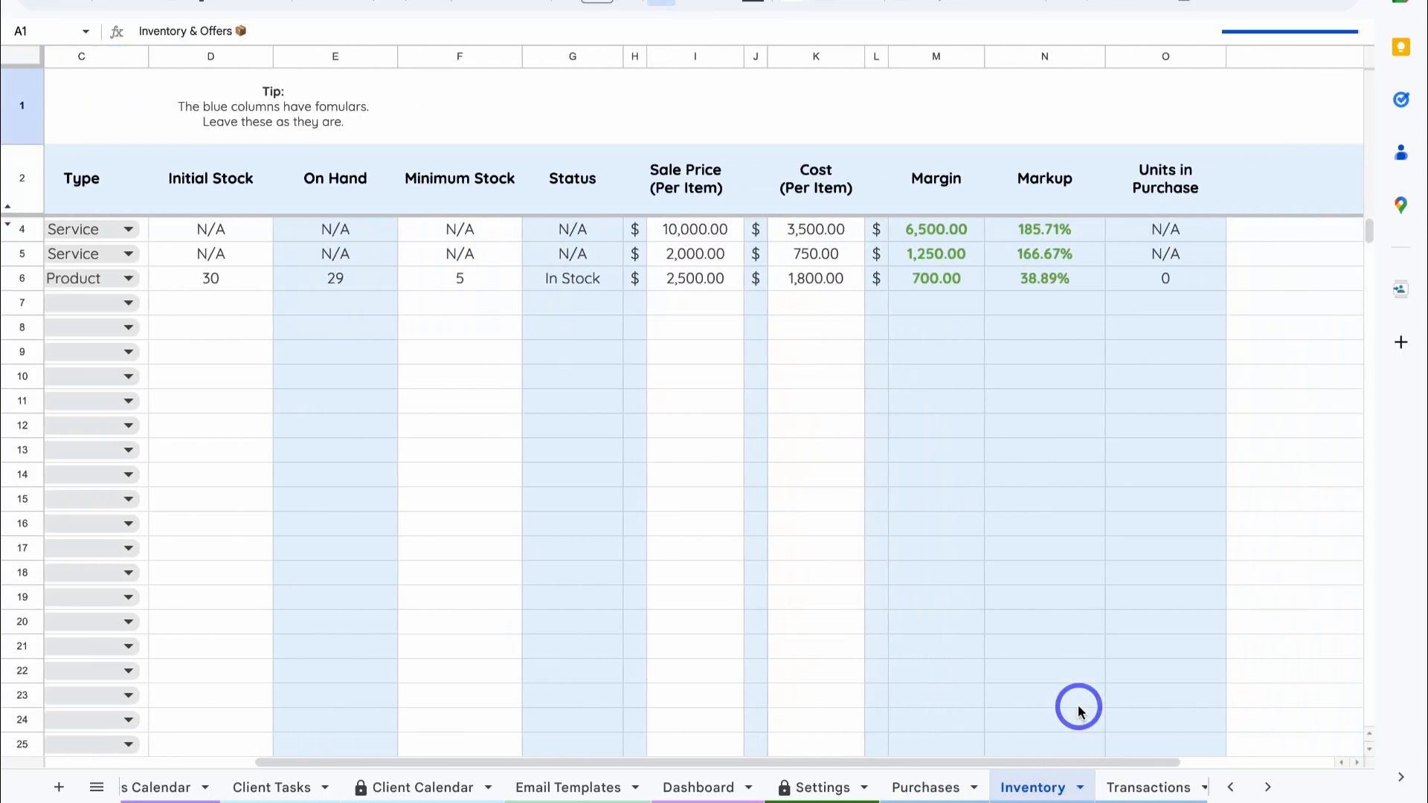
scroll(1078, 707, "left", 3)
scroll(1145, 781, "right", 1)
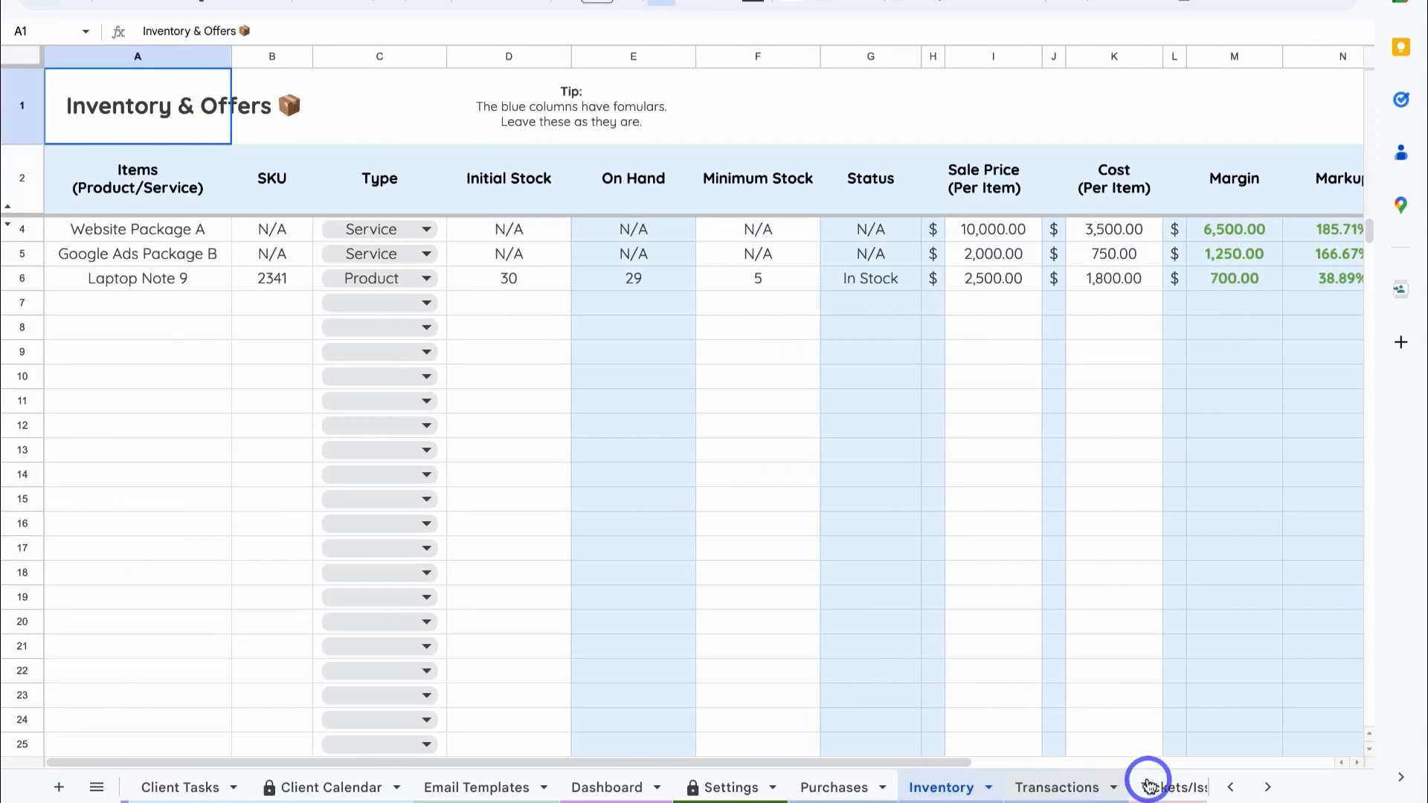
Review the Transactions sheet and the columns of the Tickets/Issues sheet
left_click(1020, 789)
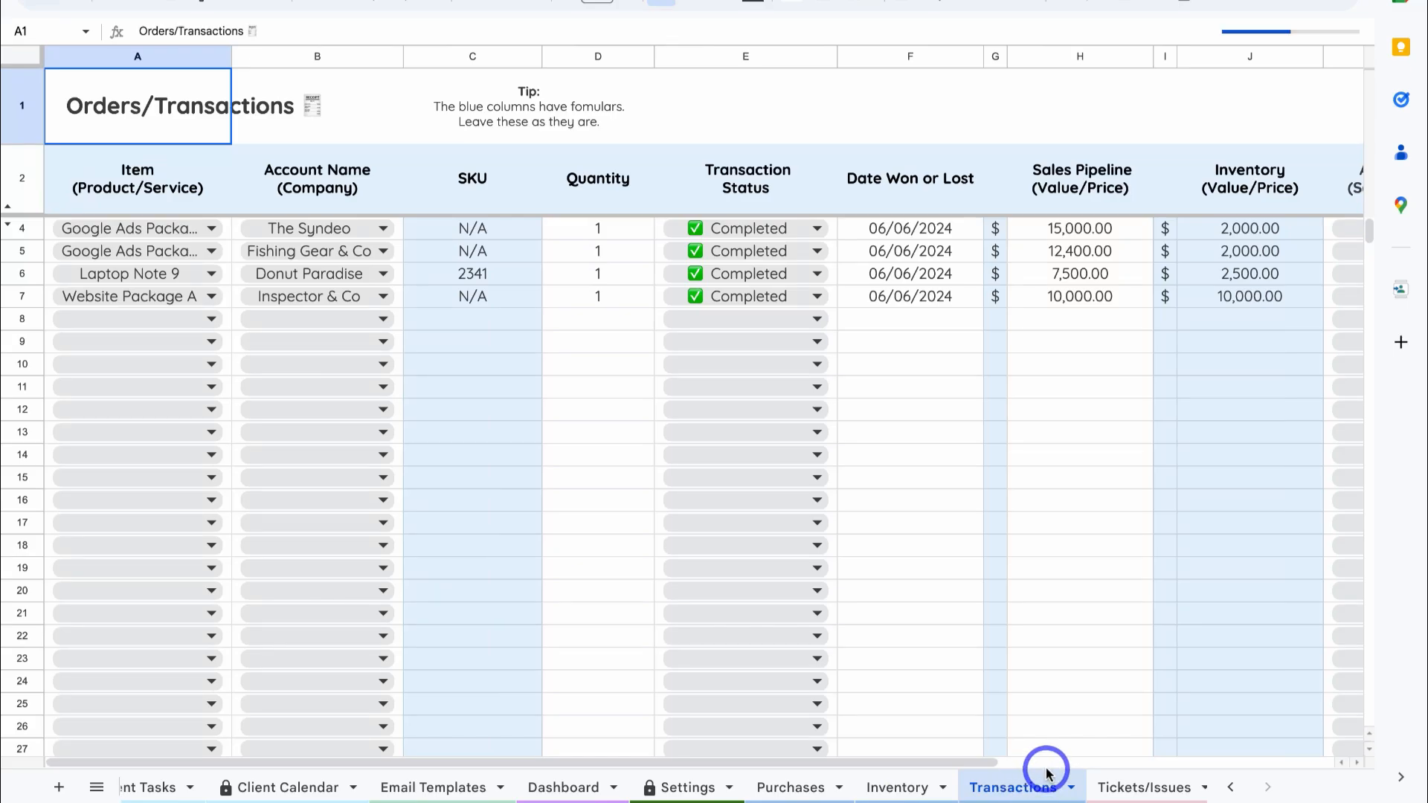
left_click(1149, 782)
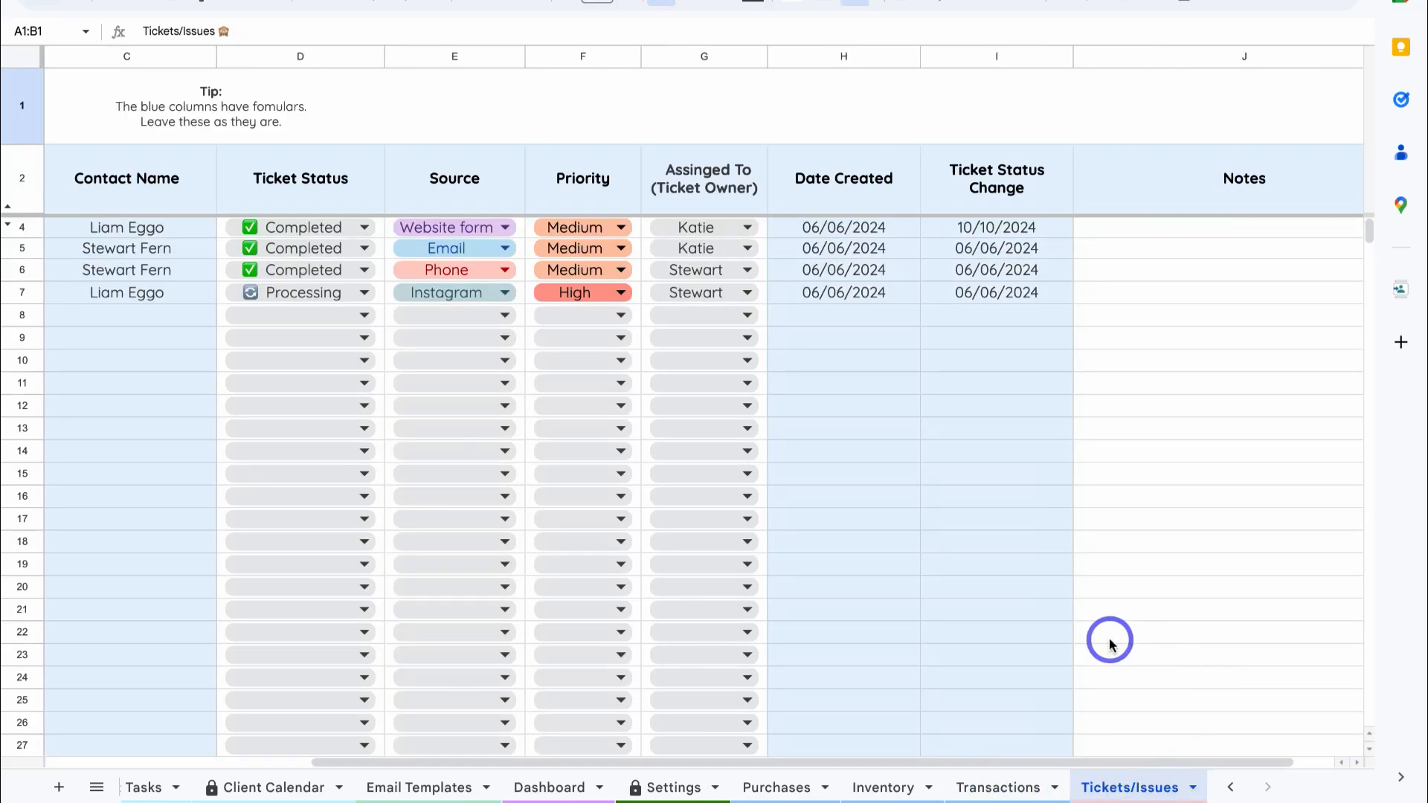
scroll(1109, 644, "left", 5)
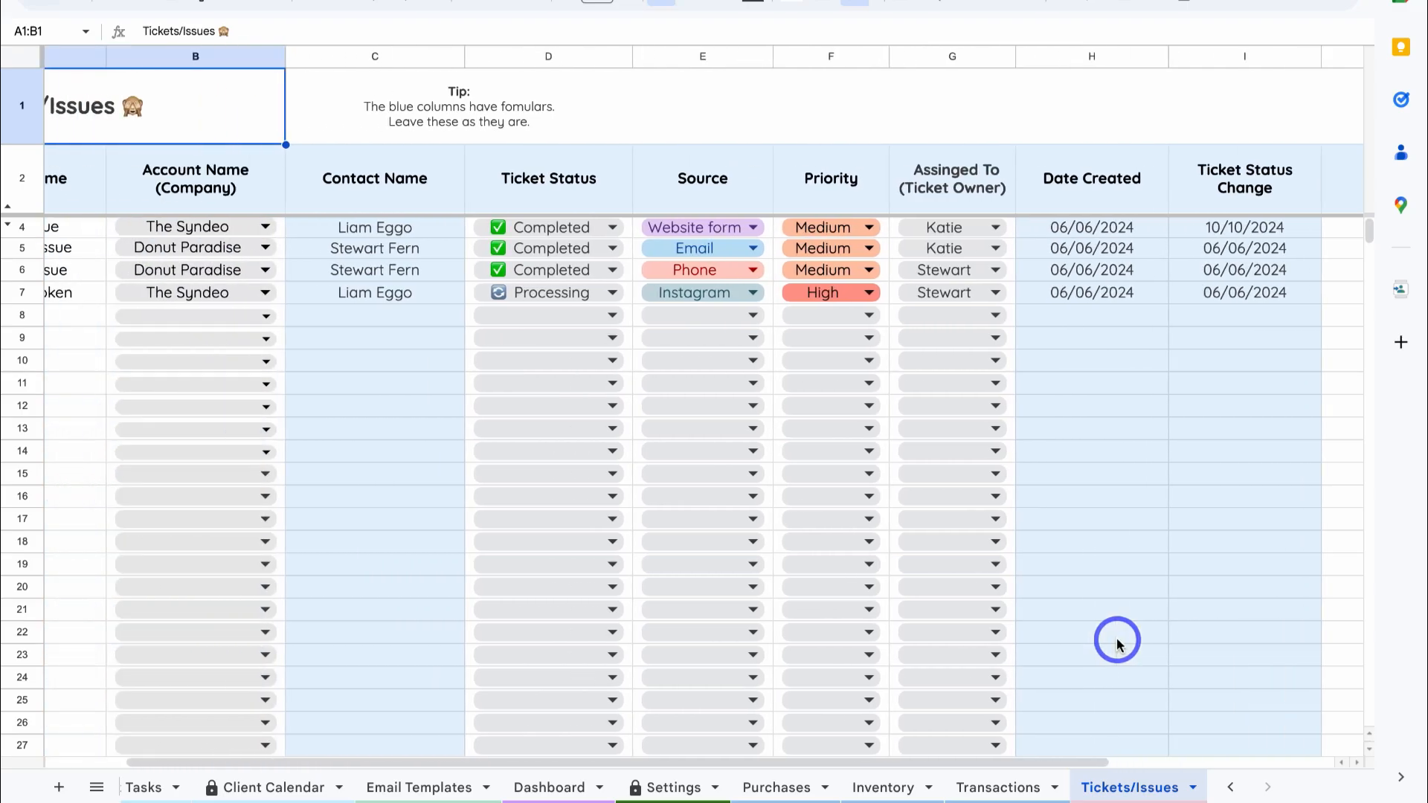